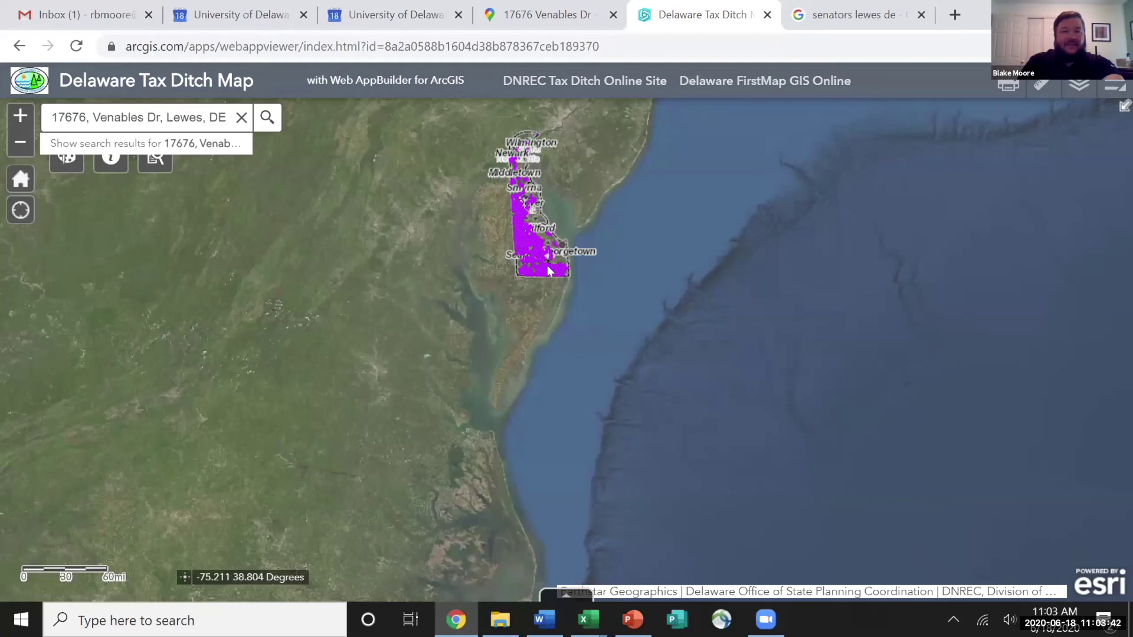
Step: Examine the tax ditch coverage across Delaware, from the statewide extent to the southeastern coastal area
scroll(607, 214, "up", 1)
left_click_drag(568, 301, 582, 315)
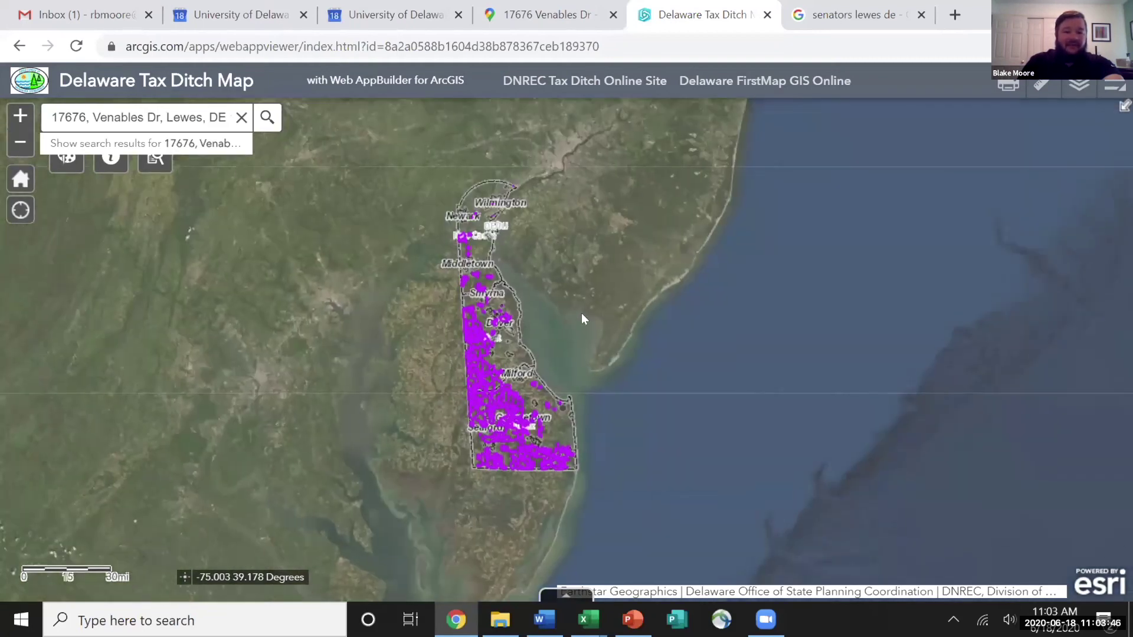
scroll(582, 313, "up", 1)
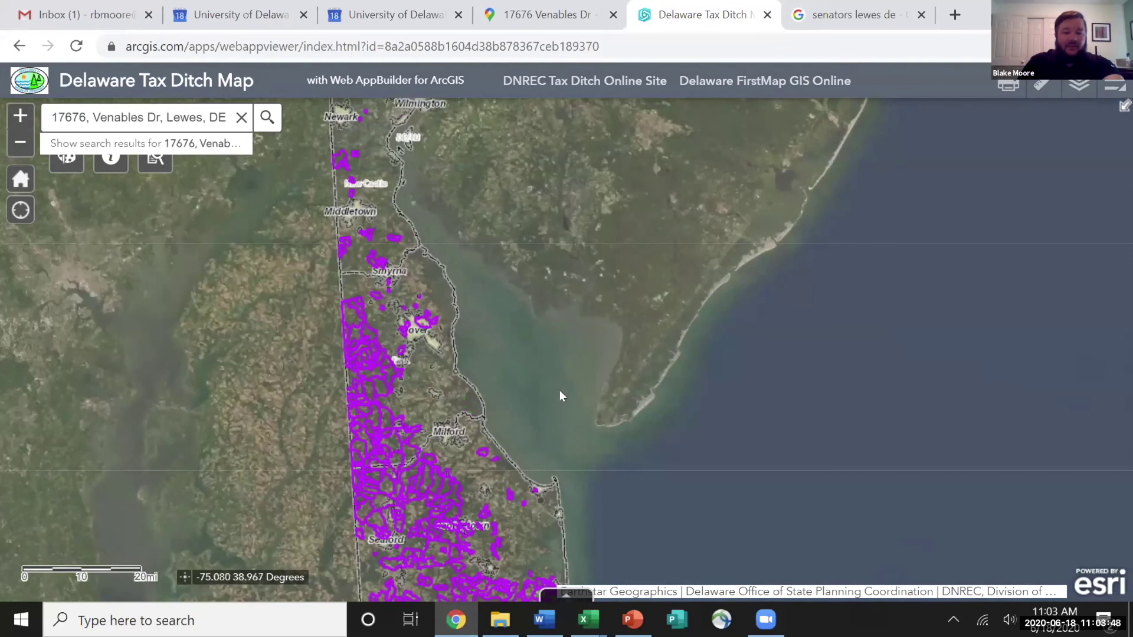
left_click_drag(561, 397, 547, 293)
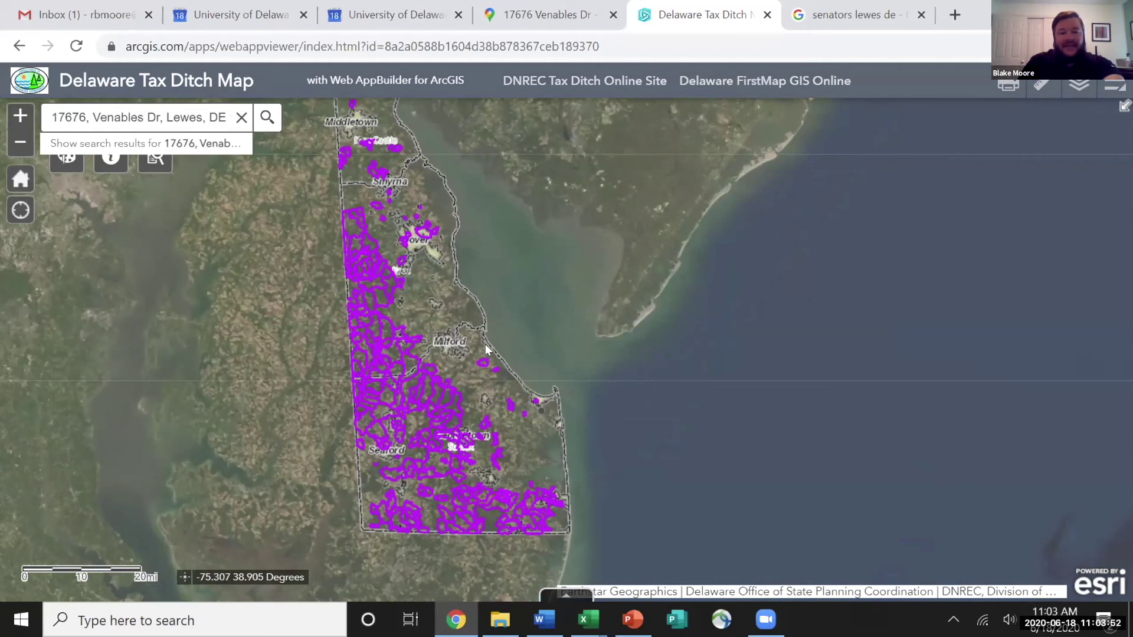
scroll(486, 349, "down", 1)
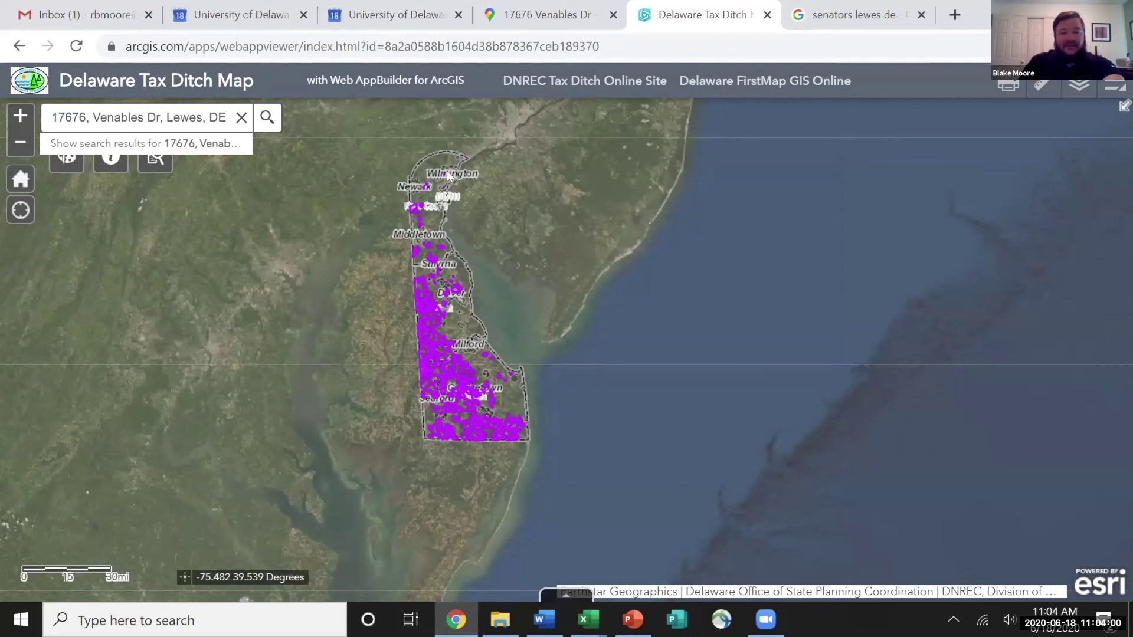
scroll(487, 391, "up", 1)
left_click_drag(525, 424, 539, 370)
scroll(539, 370, "up", 1)
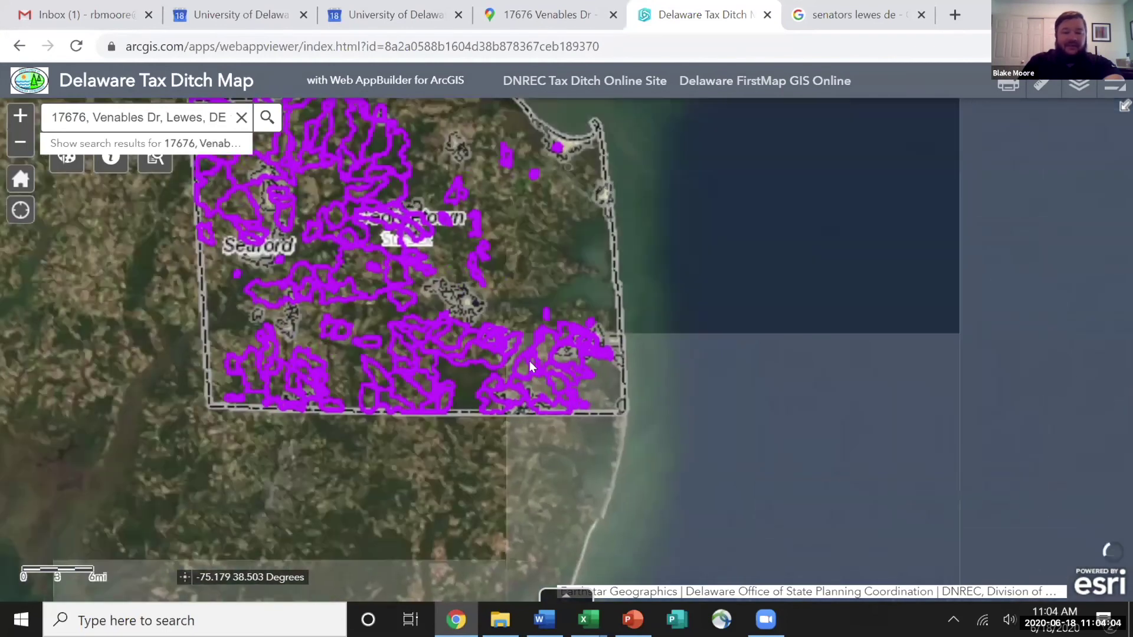
scroll(379, 195, "down", 1)
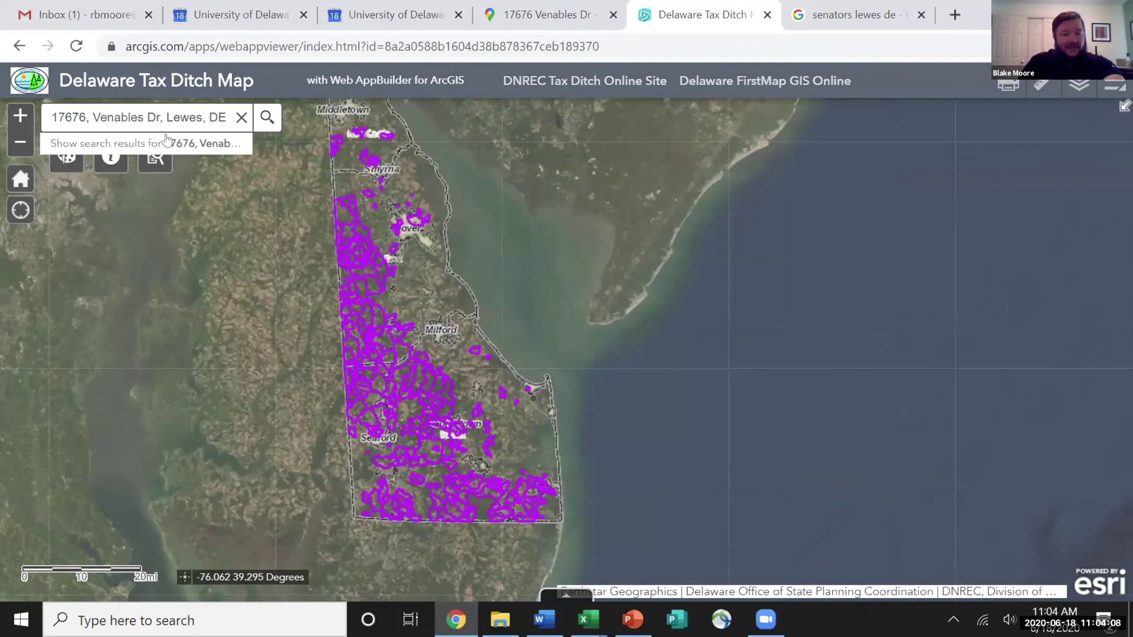
Step: Search the map for the property address already entered and show its surrounding neighborhood
left_click(140, 116)
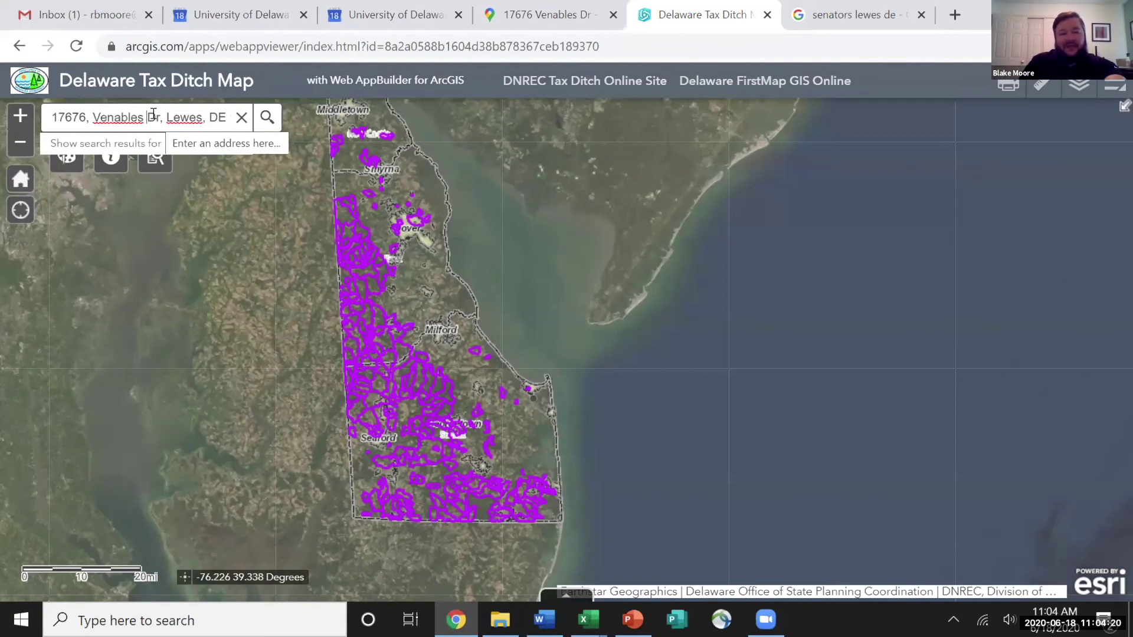
key("Return")
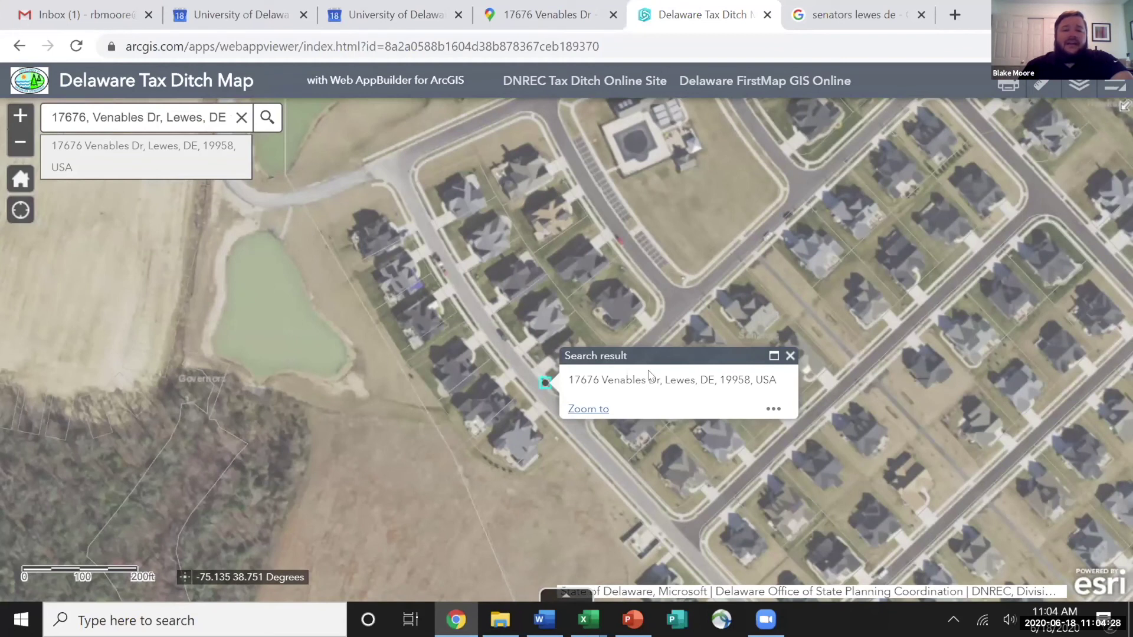
scroll(655, 362, "down", 2)
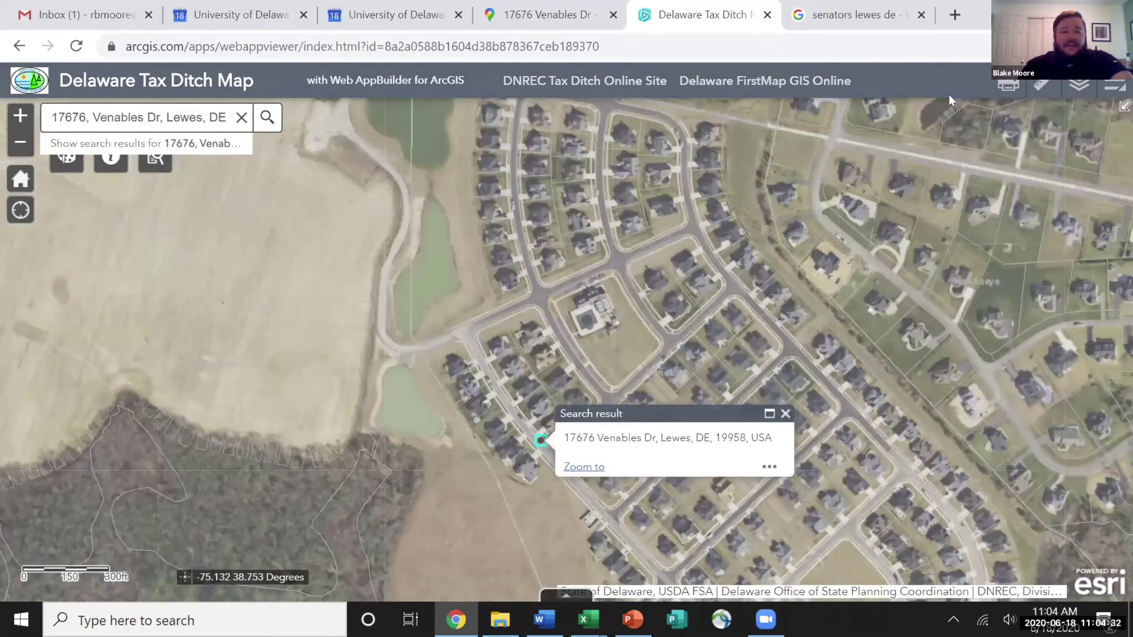
scroll(950, 222, "down", 1)
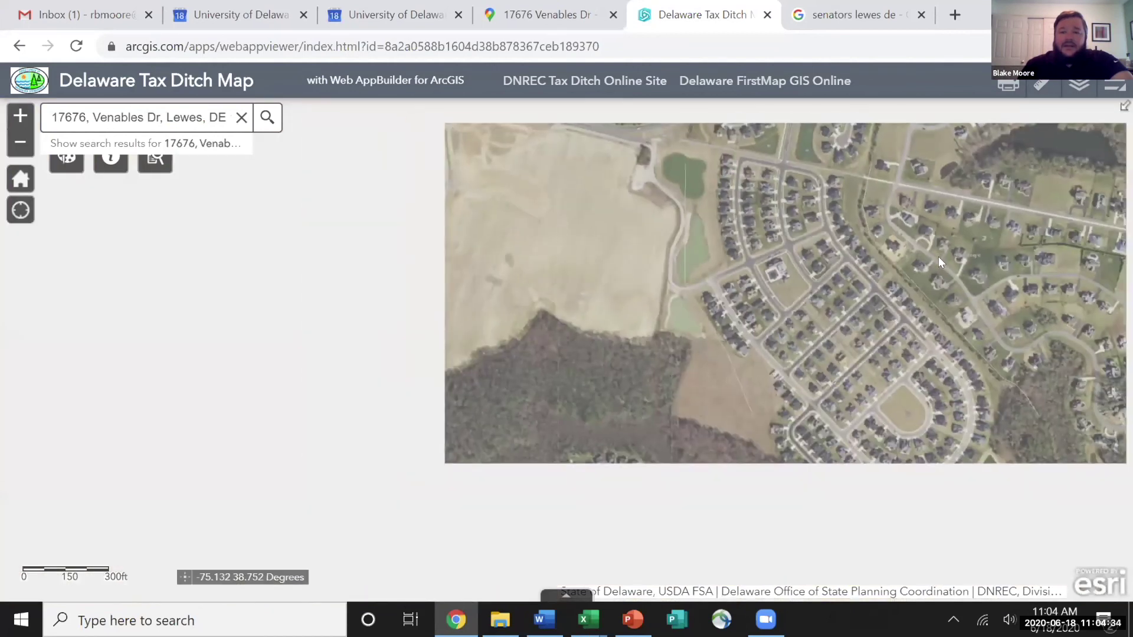
mouse_move(680, 340)
left_mouse_down()
mouse_move(527, 378)
mouse_move(403, 445)
left_mouse_up()
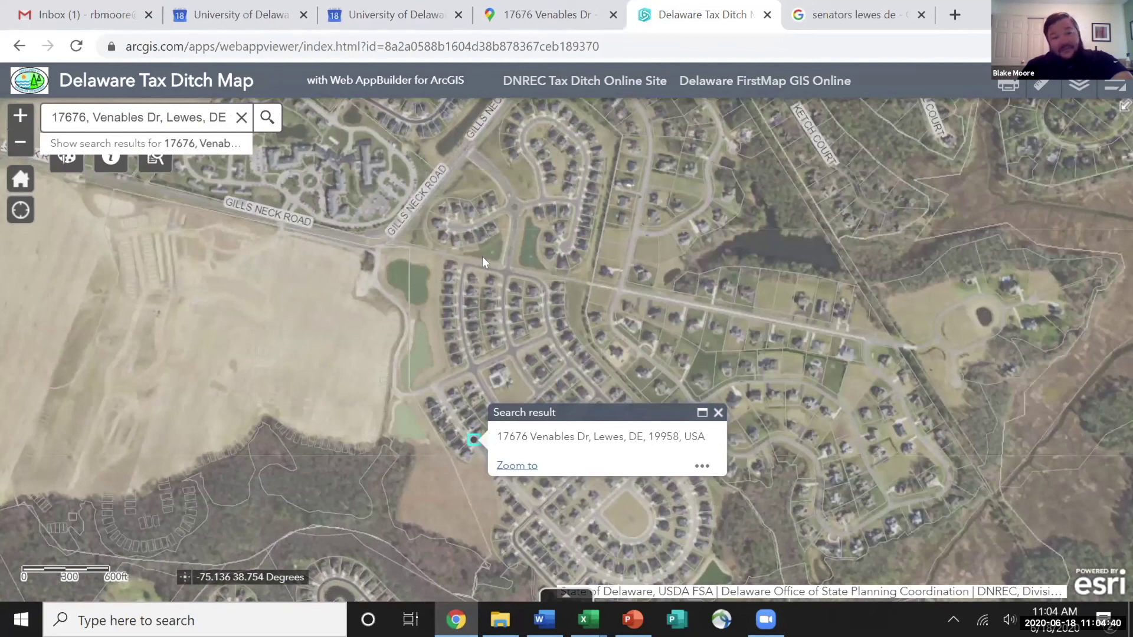
Step: Open the Sussex County record for the pond parcel south of Gills Neck Road, and return to the Delaware Tax Ditch Map, dismissing the parcel details
left_click(427, 299)
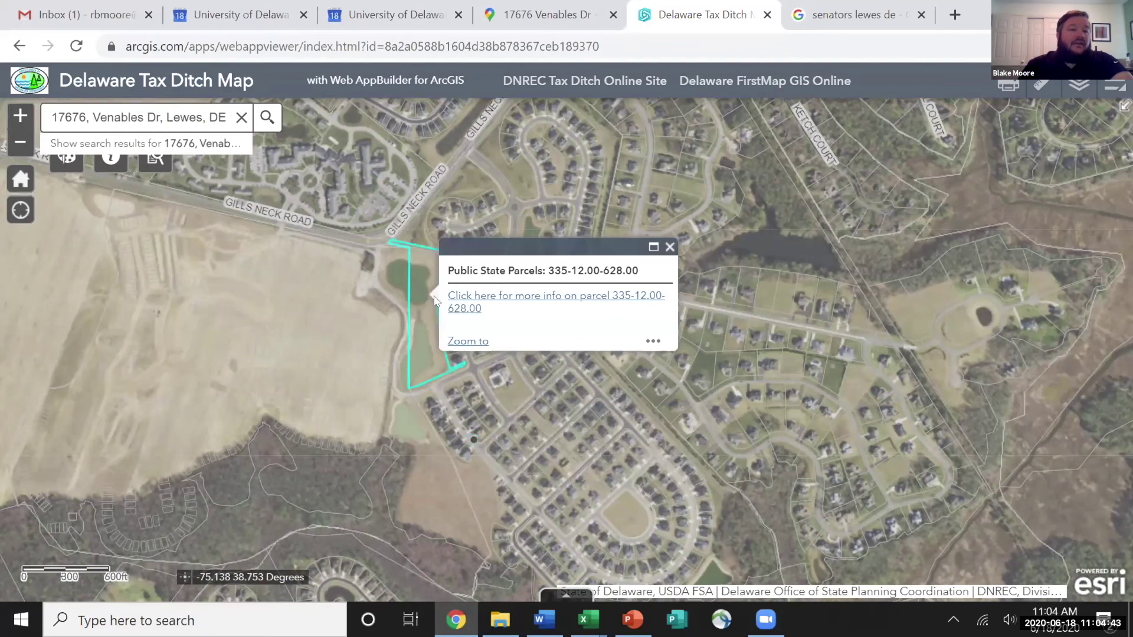
left_click(529, 293)
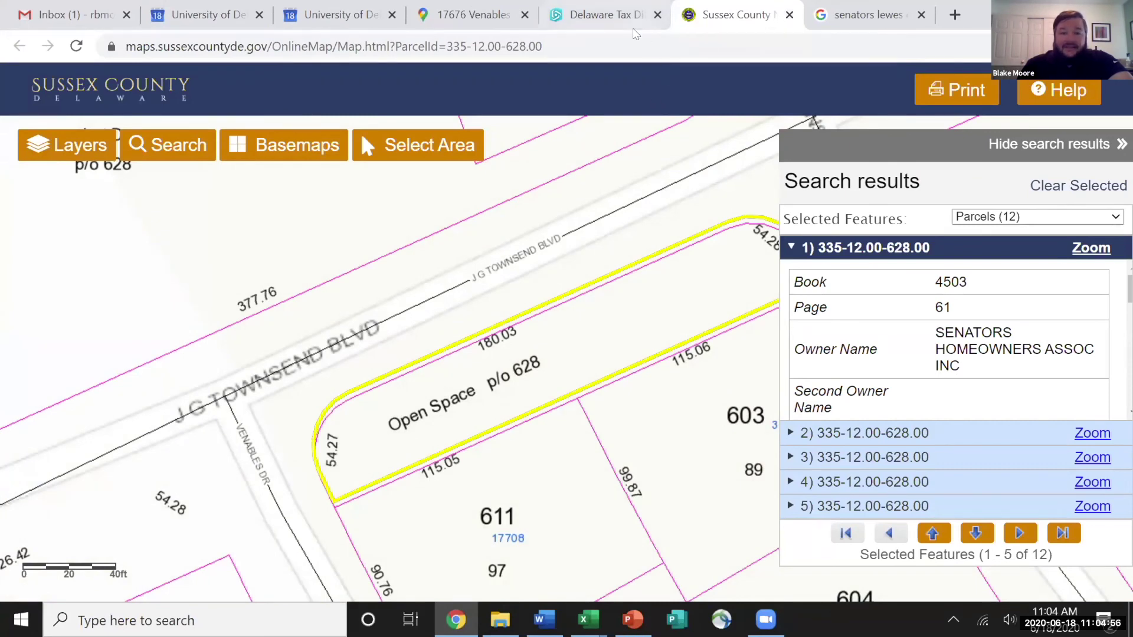
left_click(614, 17)
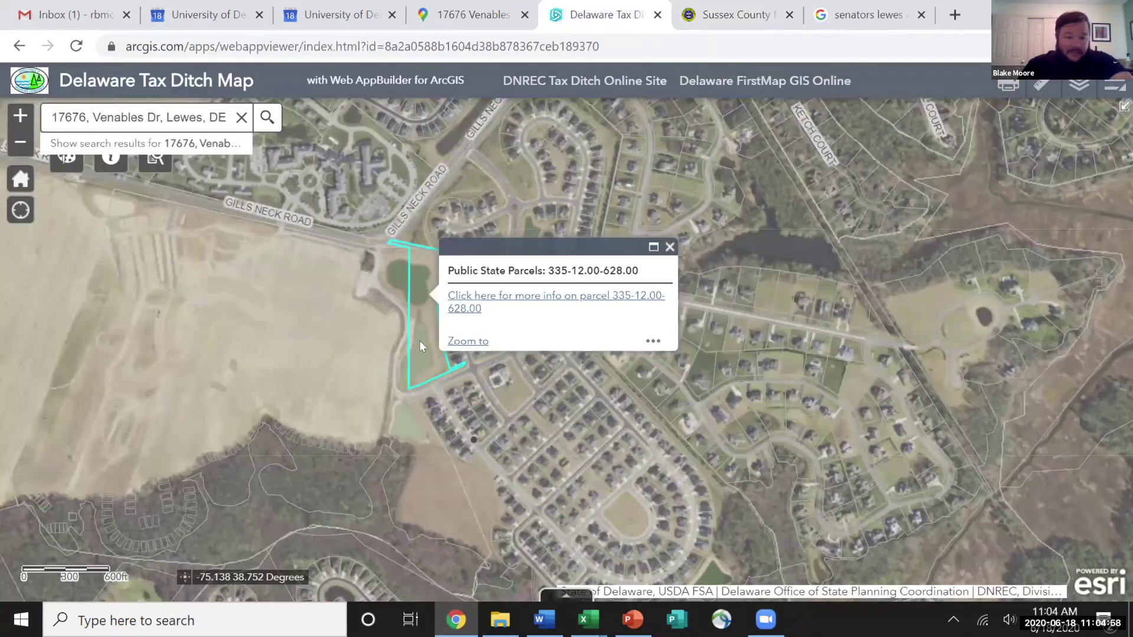
left_click(670, 247)
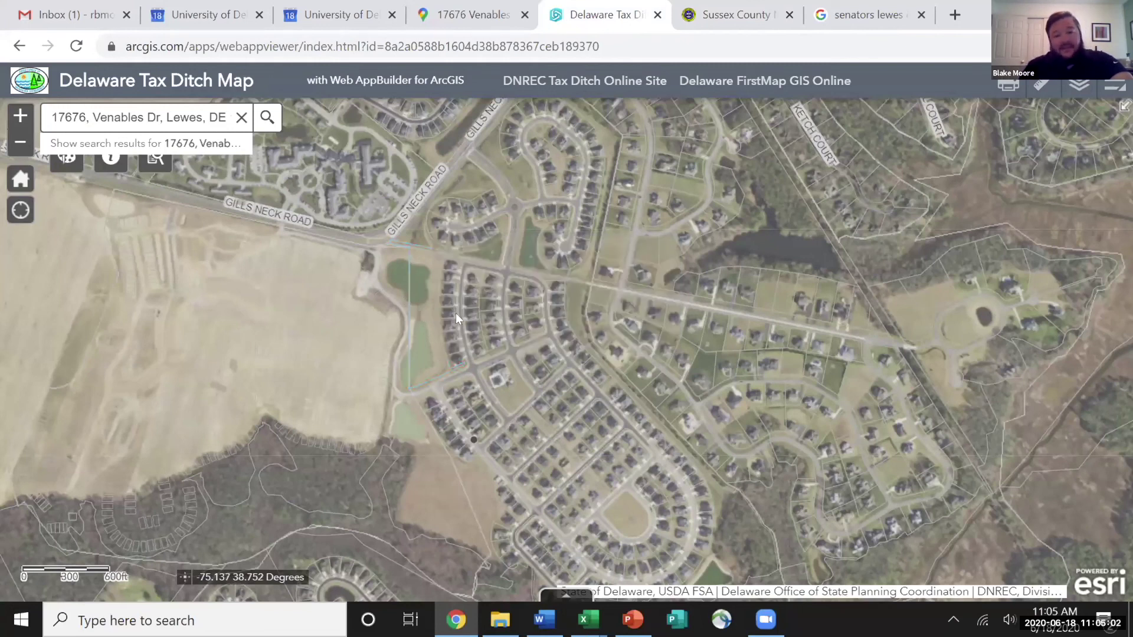
Step: Turn on the DE_Lidar_DEM_Hillshade and DE_Lidar_DEM_Spectrum layers over the neighborhood and close the layer list
scroll(409, 330, "up", 1)
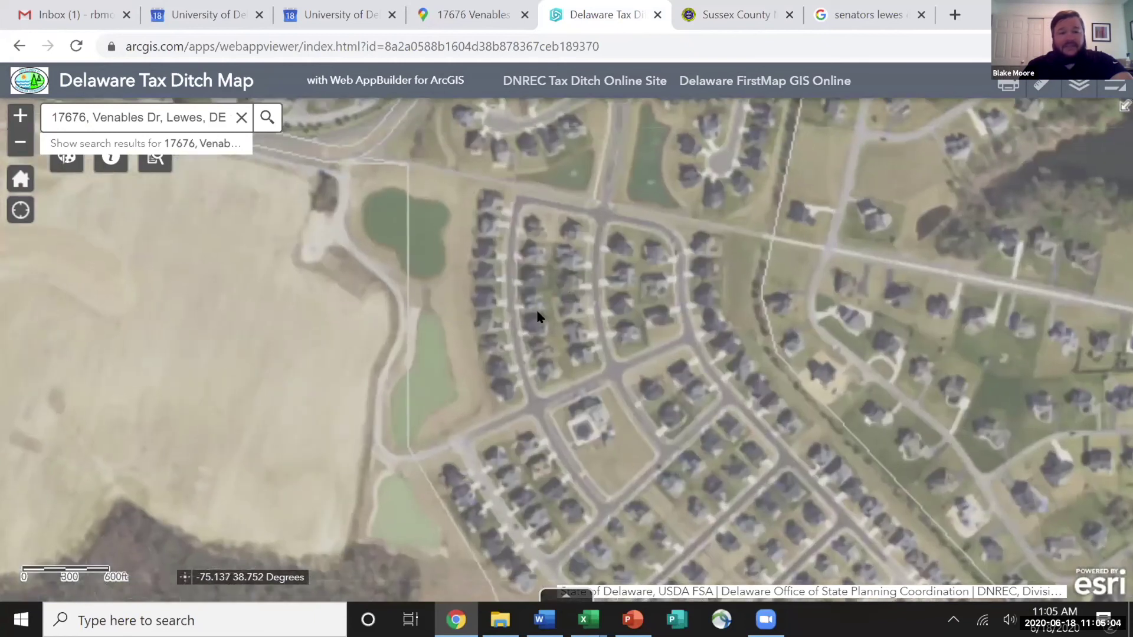
scroll(465, 292, "up", 1)
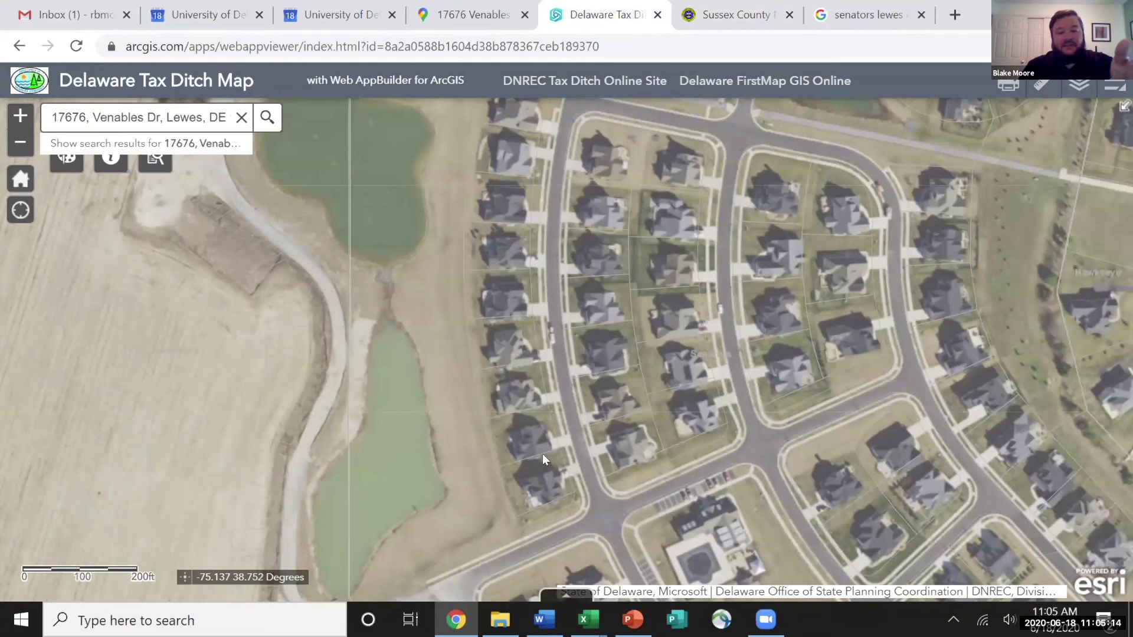
scroll(635, 454, "down", 1)
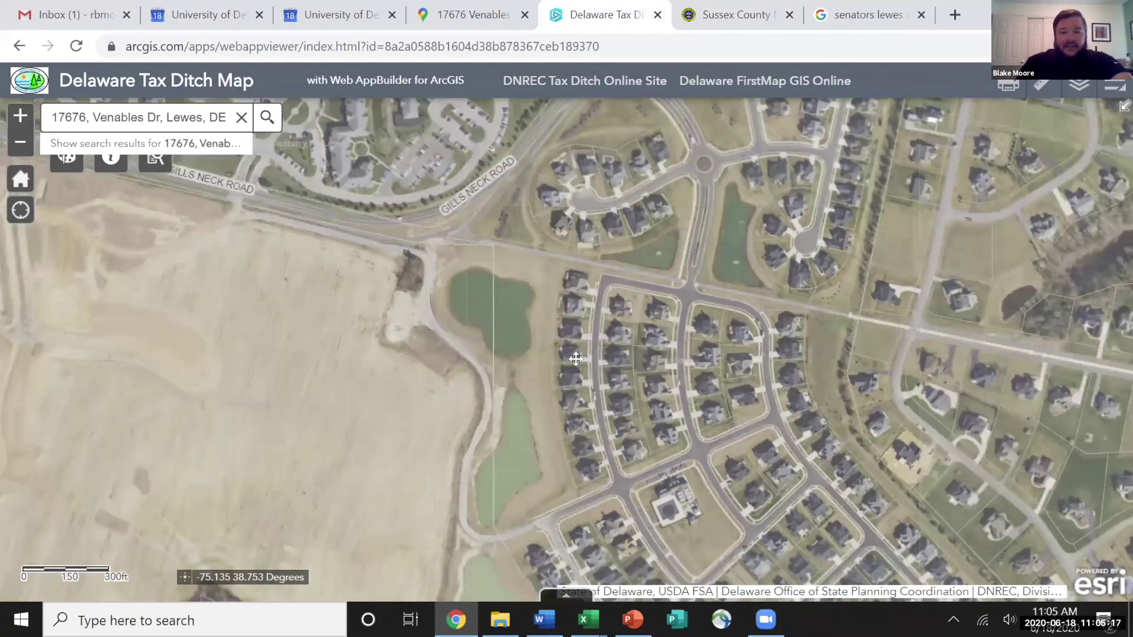
left_click_drag(950, 338, 684, 332)
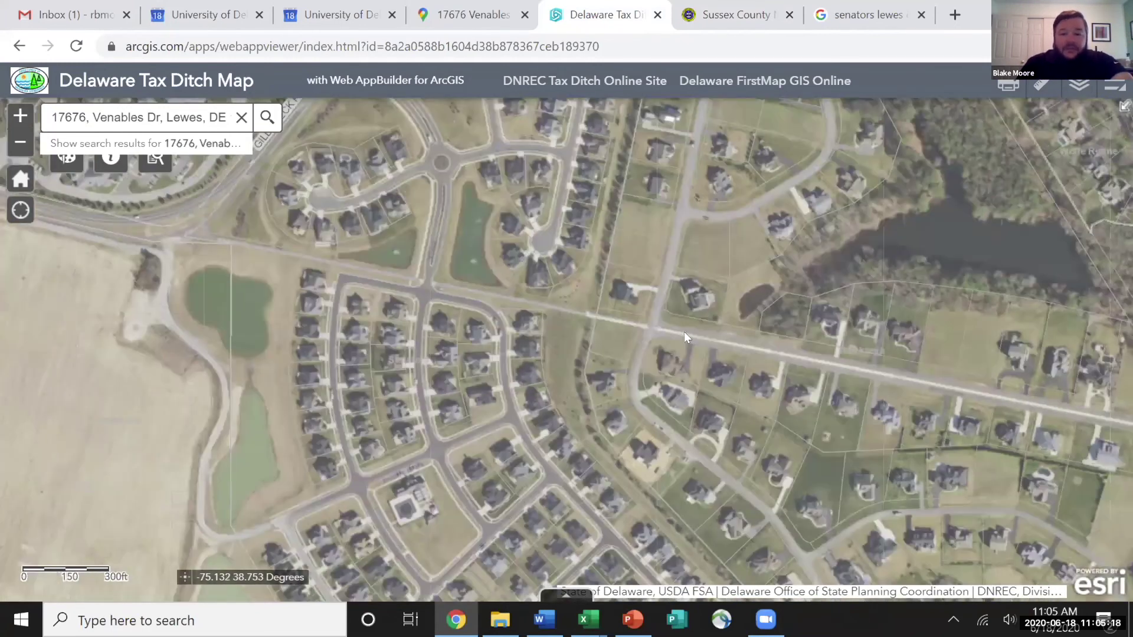
scroll(684, 332, "down", 1)
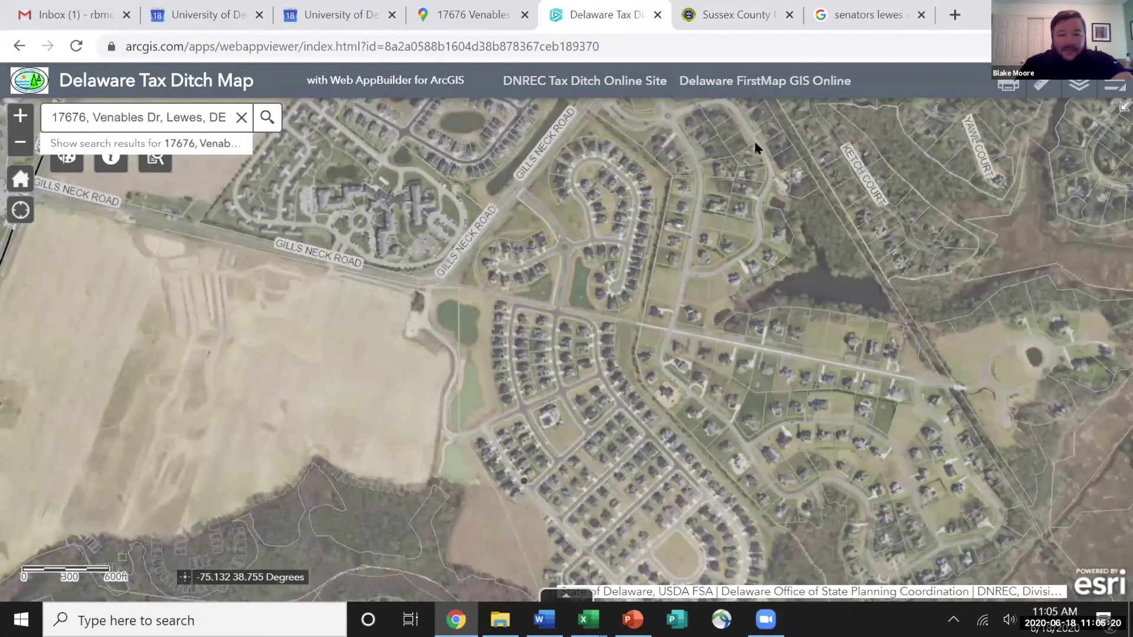
left_click(1078, 86)
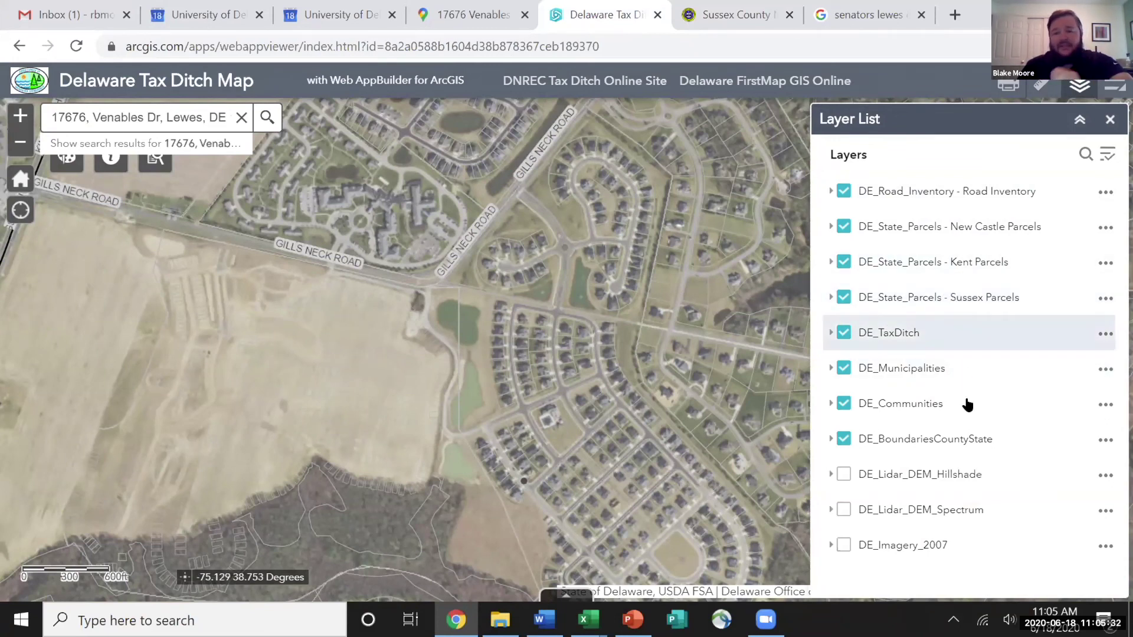
left_click(843, 474)
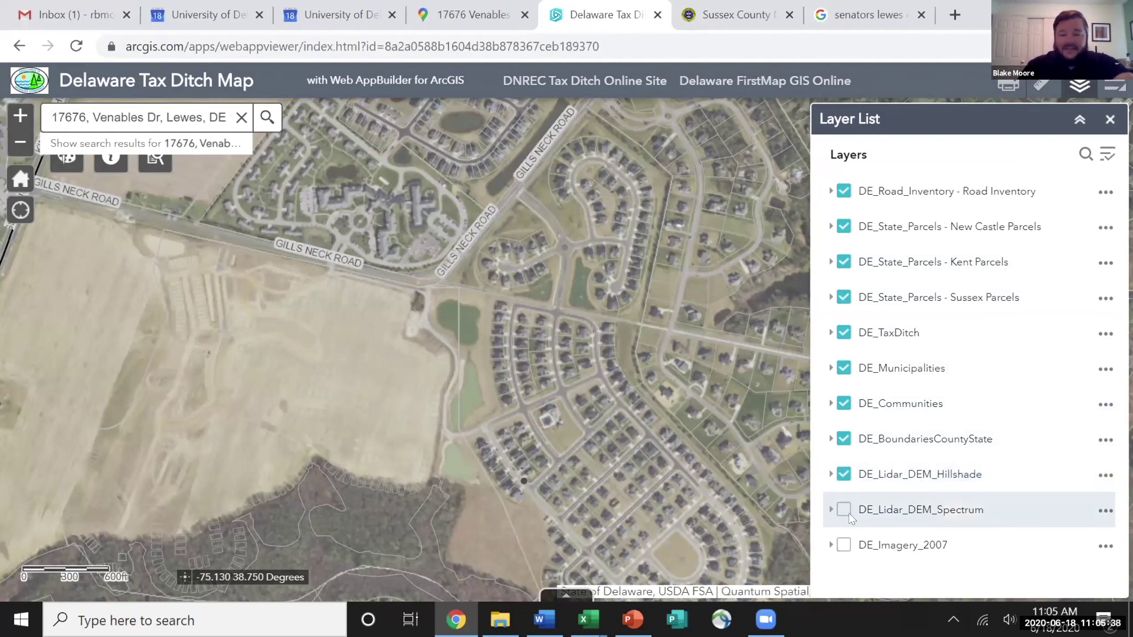
left_click(844, 510)
left_click_drag(693, 270, 590, 185)
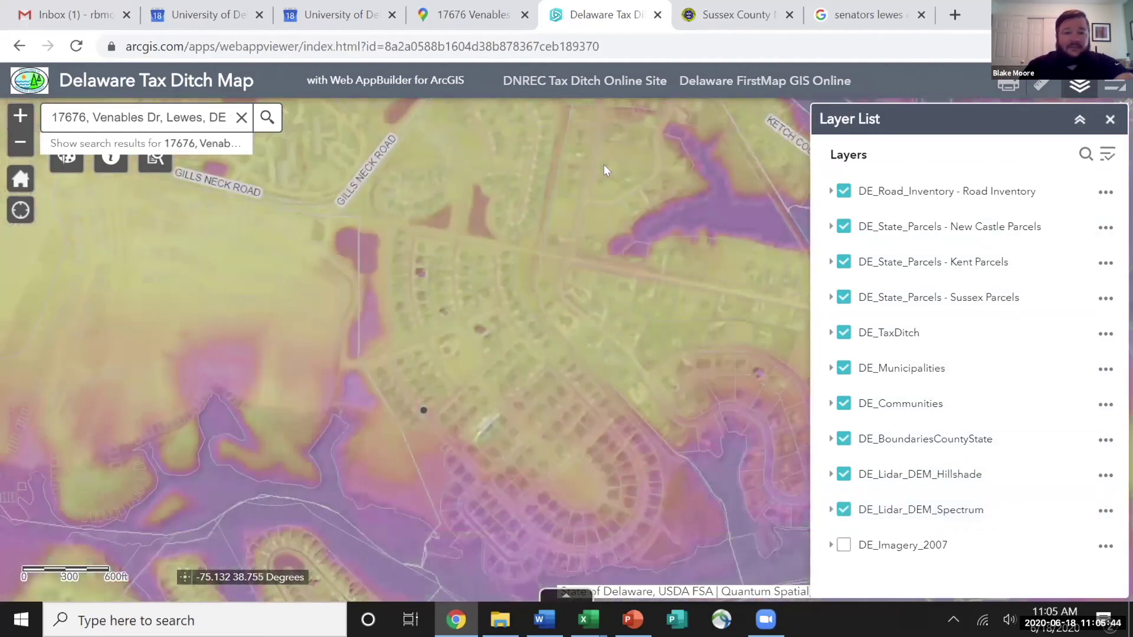
scroll(526, 280, "up", 1)
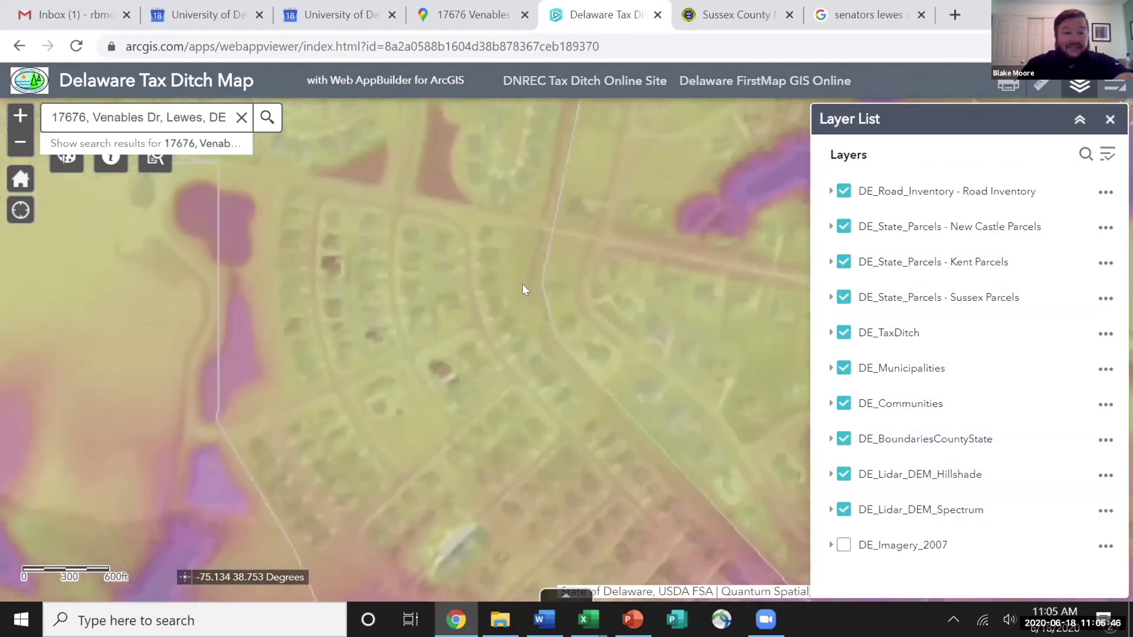
left_click_drag(441, 302, 547, 346)
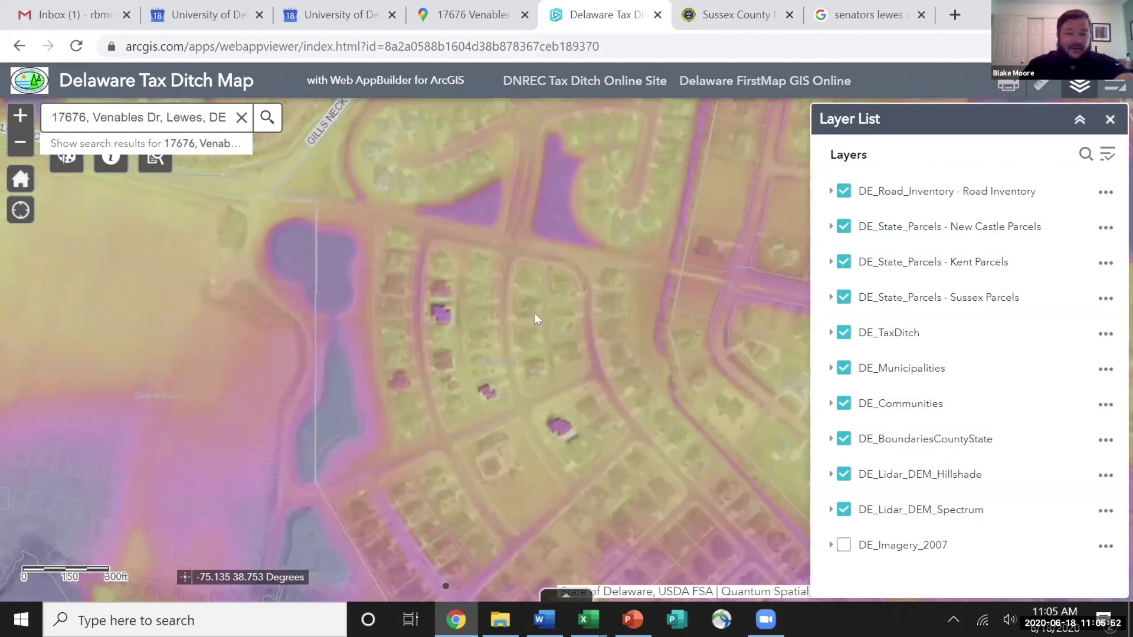
left_click(1112, 119)
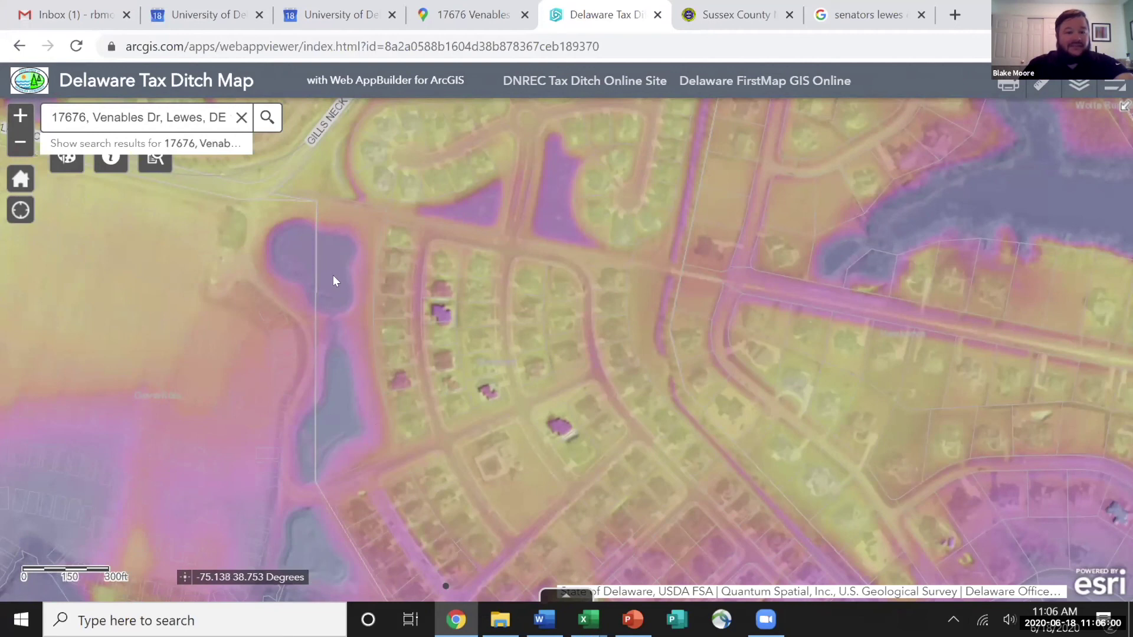
Step: Examine the lidar elevation shading around the neighborhood's ponds, streets, drainage channels and nearby low-lying areas
scroll(383, 458, "up", 2)
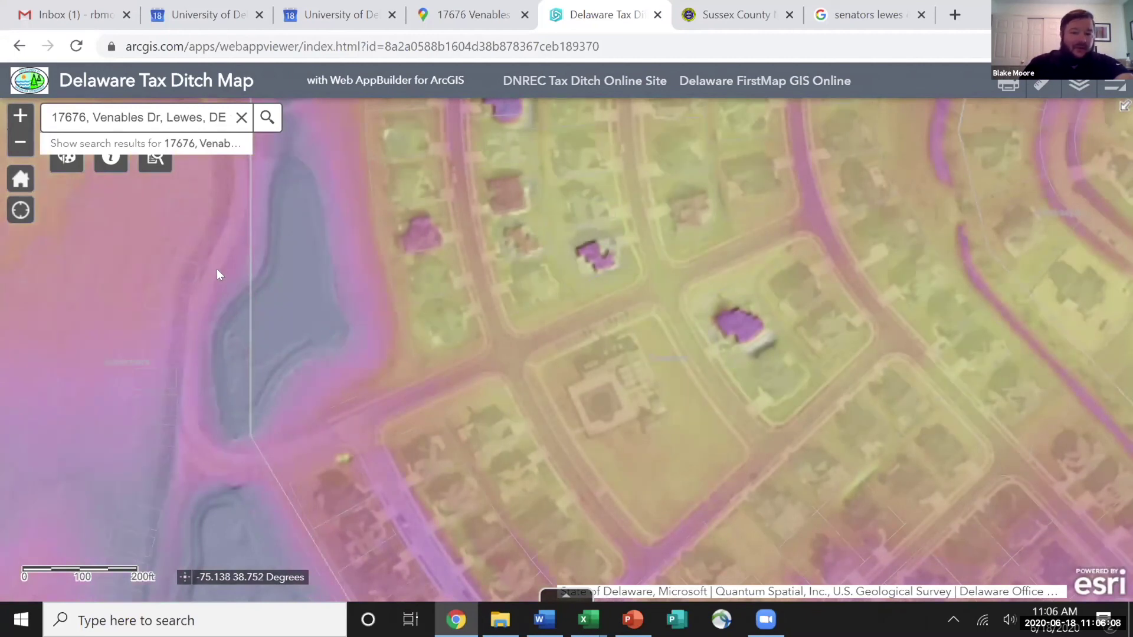
left_click_drag(590, 324, 510, 438)
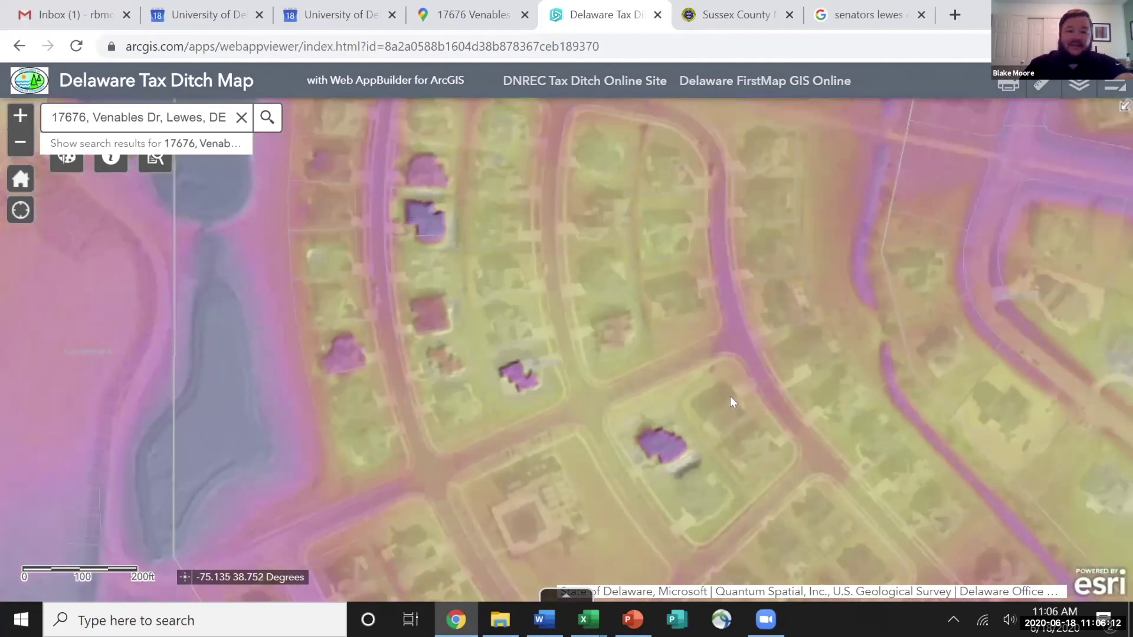
scroll(731, 396, "down", 1)
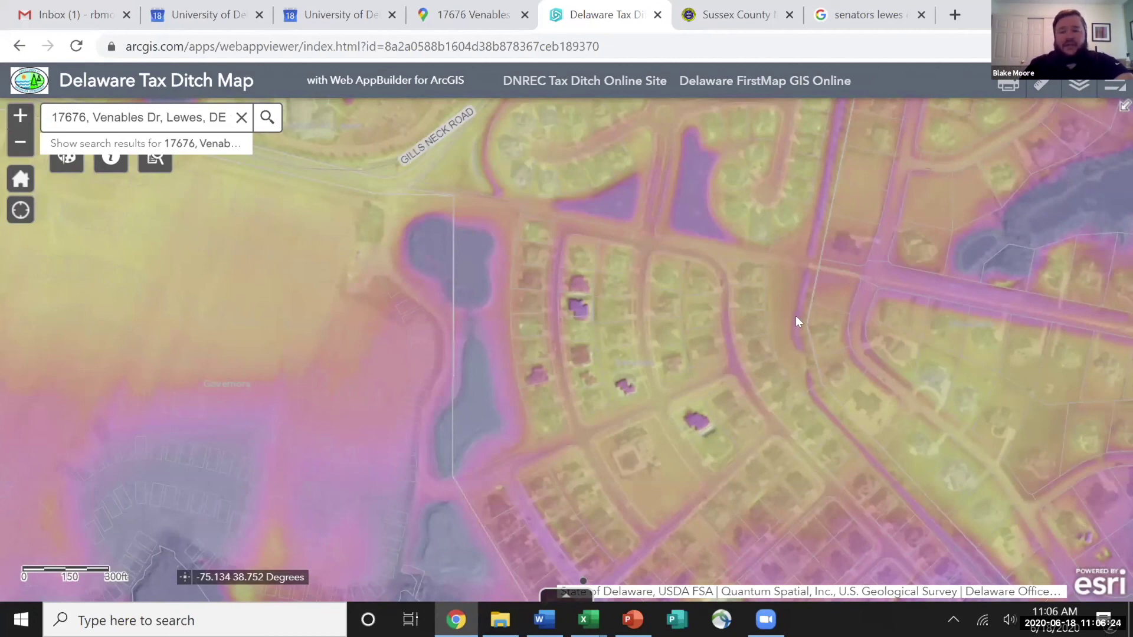
left_click_drag(796, 316, 687, 354)
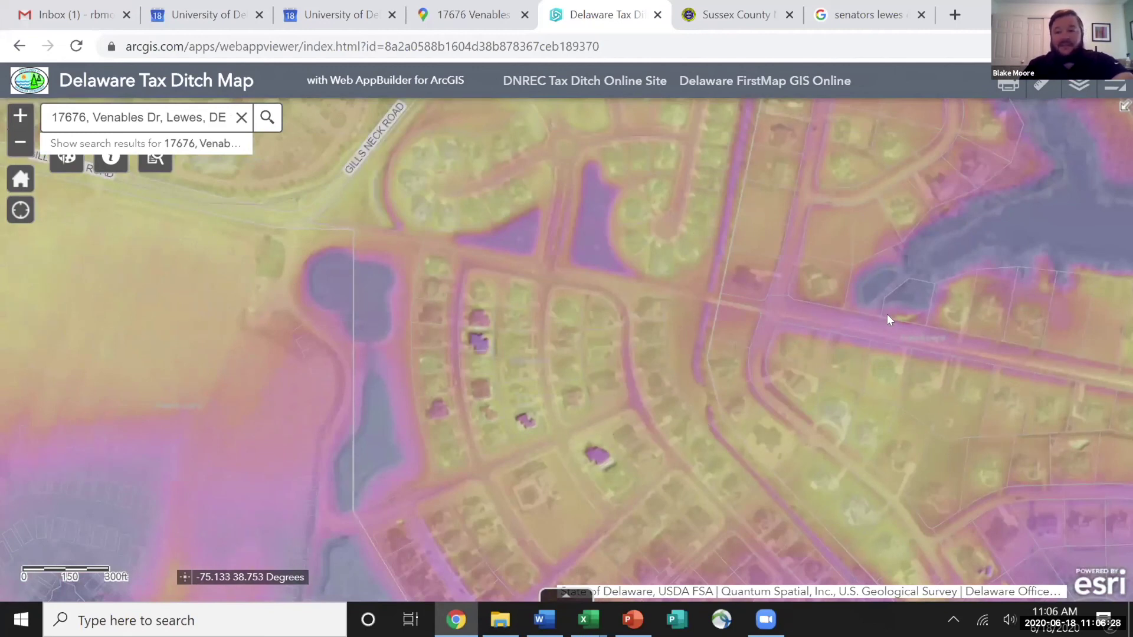
scroll(726, 319, "up", 1)
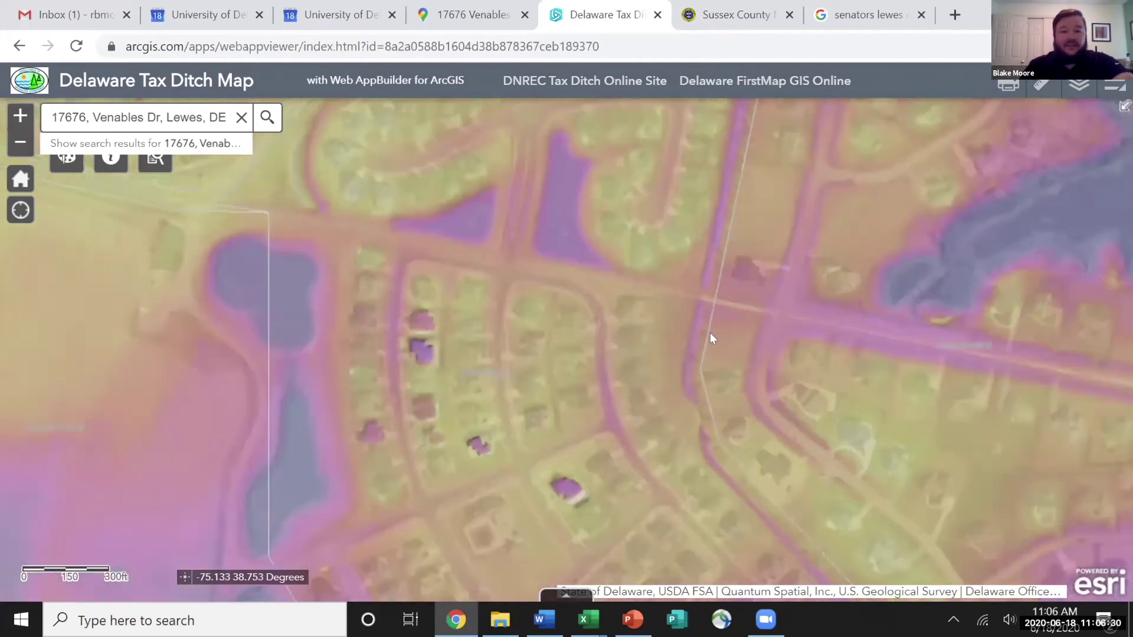
scroll(710, 333, "up", 1)
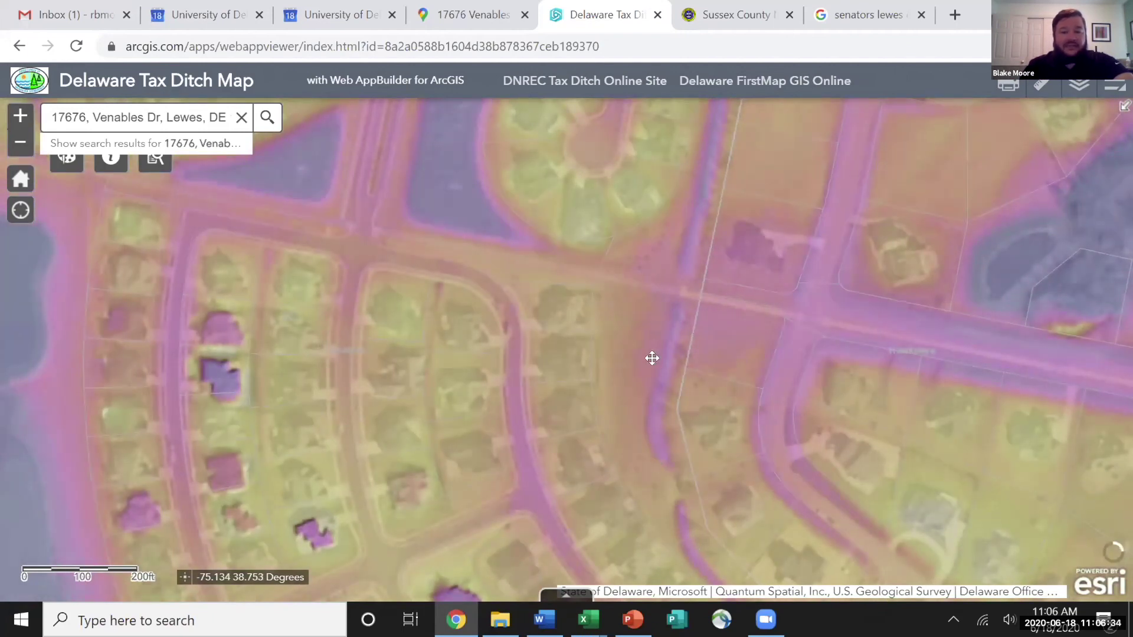
scroll(654, 353, "down", 1)
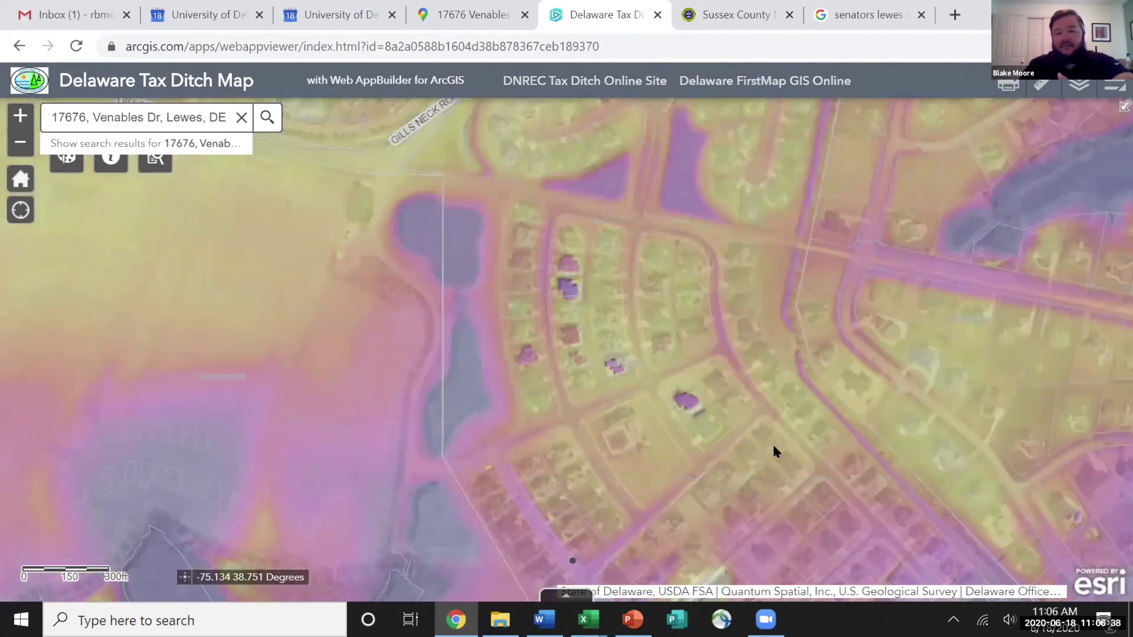
left_click_drag(775, 452, 679, 298)
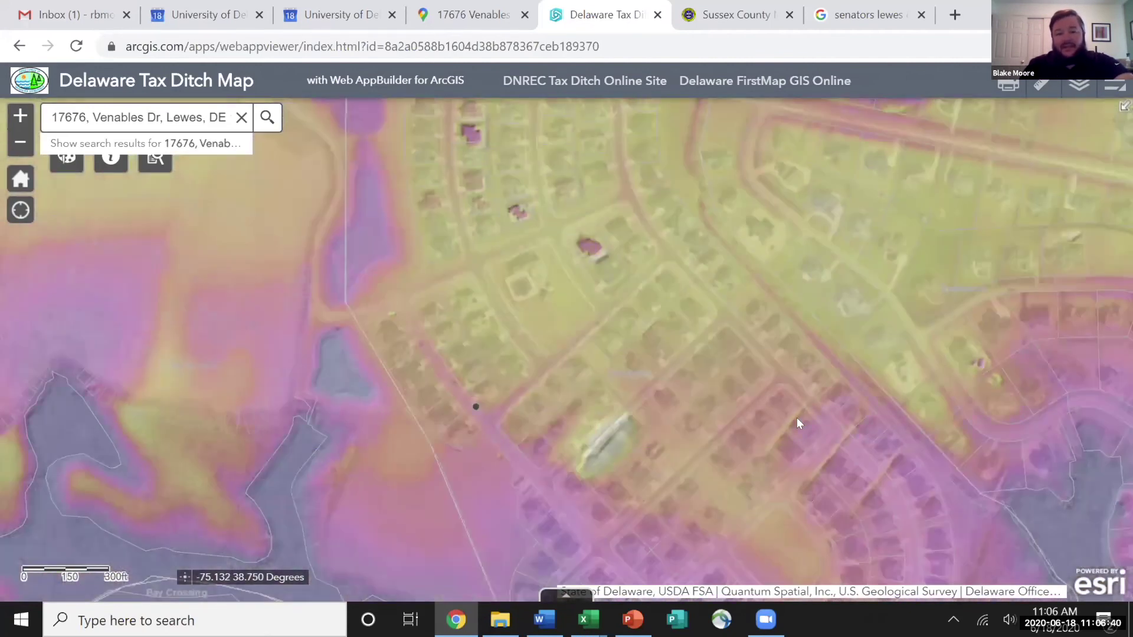
scroll(797, 418, "down", 1)
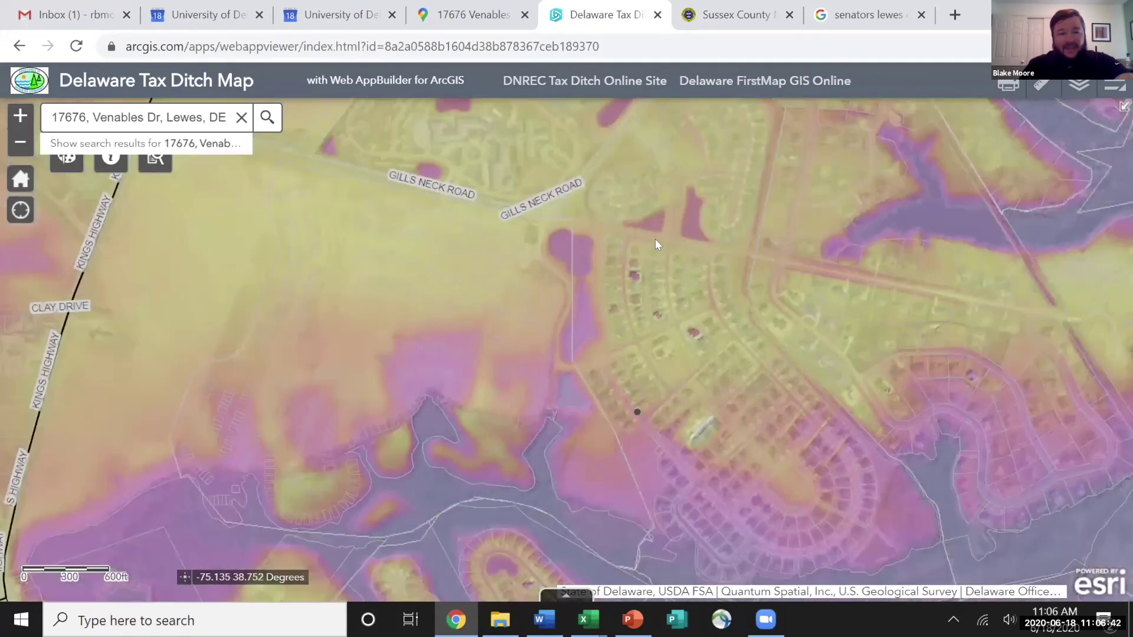
Step: Examine the lidar elevation shading from Gills Neck Road and its nearby waterways out to the wider Lewes area and the Graves Rollins tax ditch
mouse_move(655, 239)
left_mouse_down()
mouse_move(657, 329)
mouse_move(677, 391)
left_mouse_up()
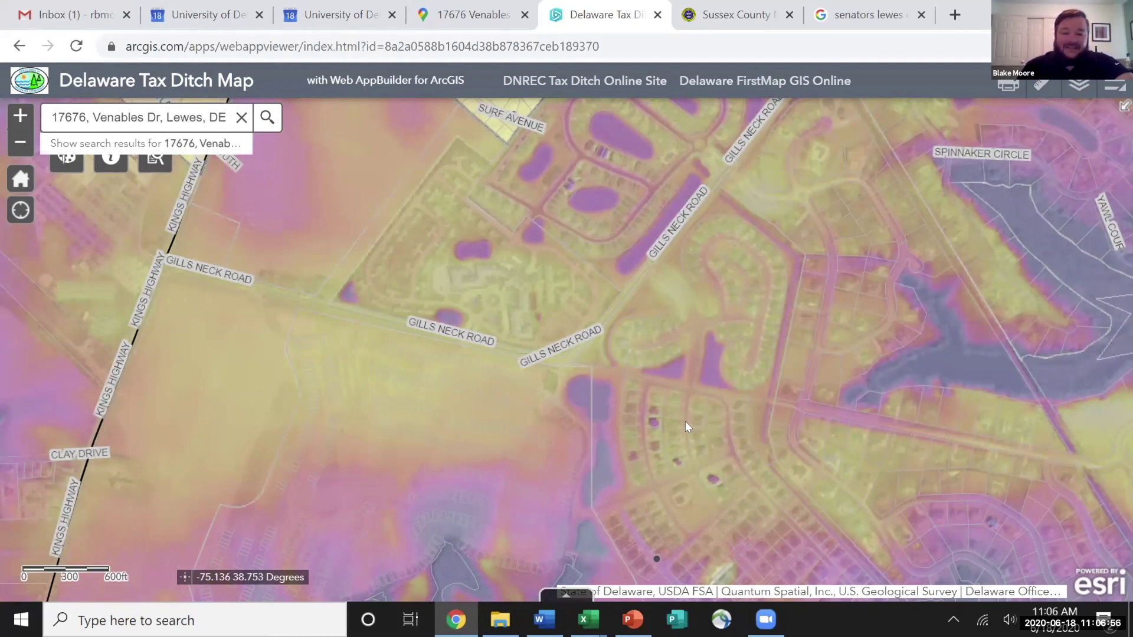
left_click_drag(726, 429, 644, 283)
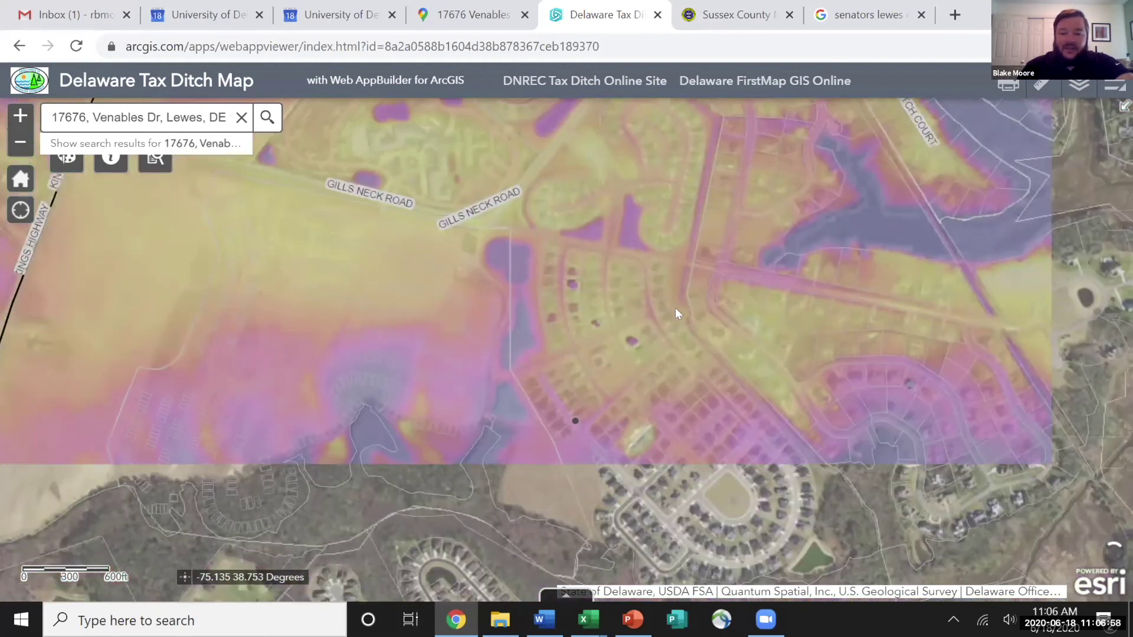
left_click_drag(829, 405, 789, 272)
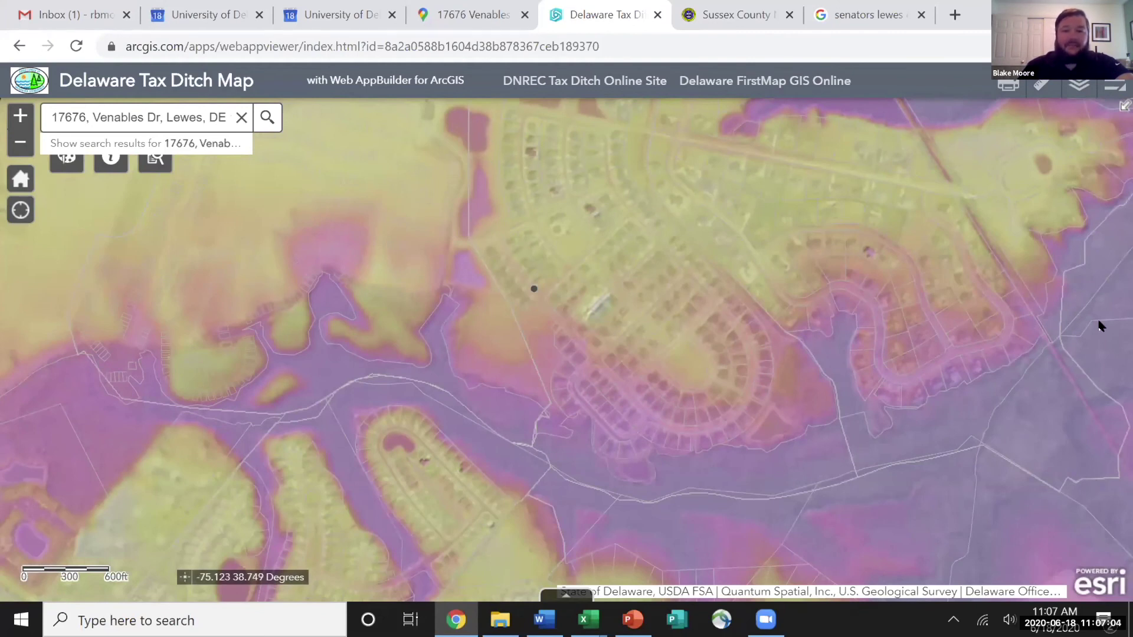
left_click_drag(763, 275, 711, 433)
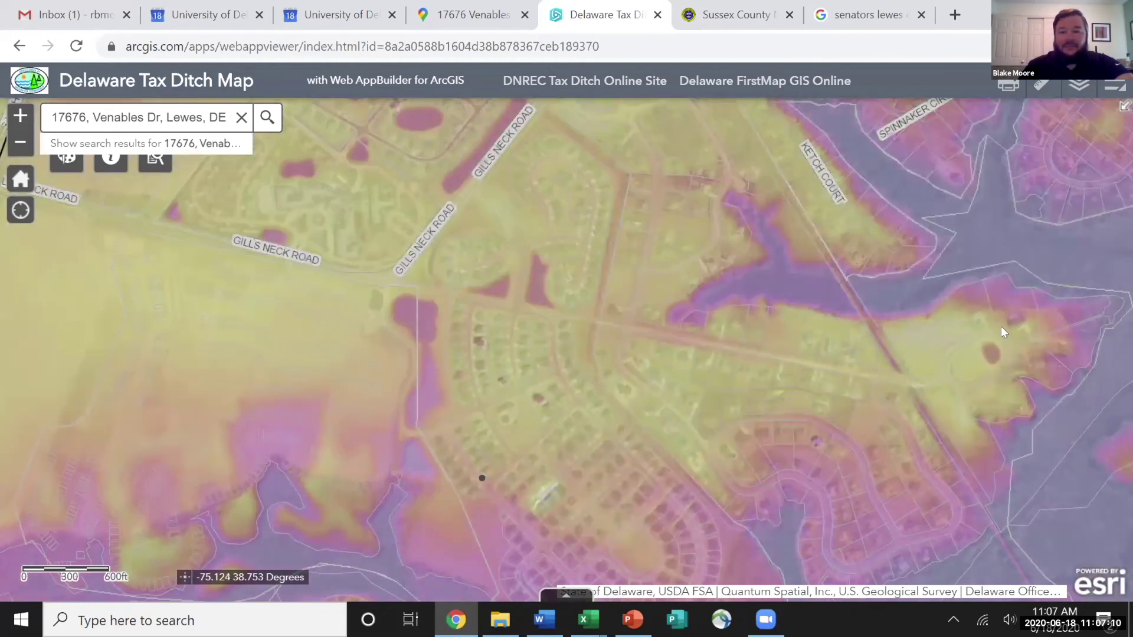
scroll(1001, 327, "down", 1)
scroll(1001, 327, "down", 2)
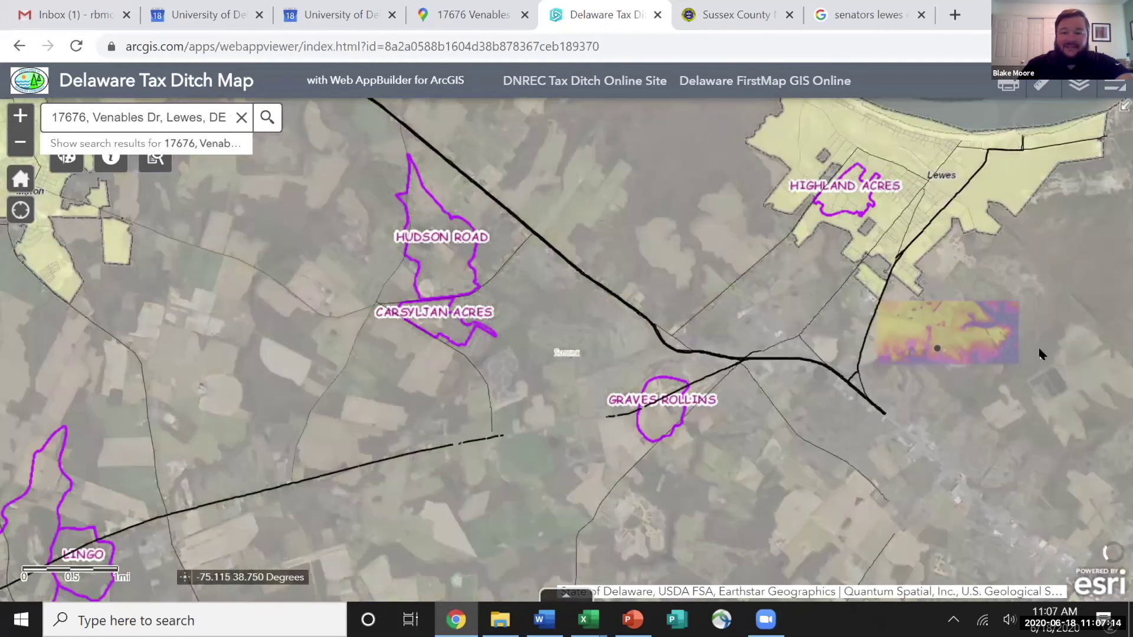
scroll(699, 428, "up", 1)
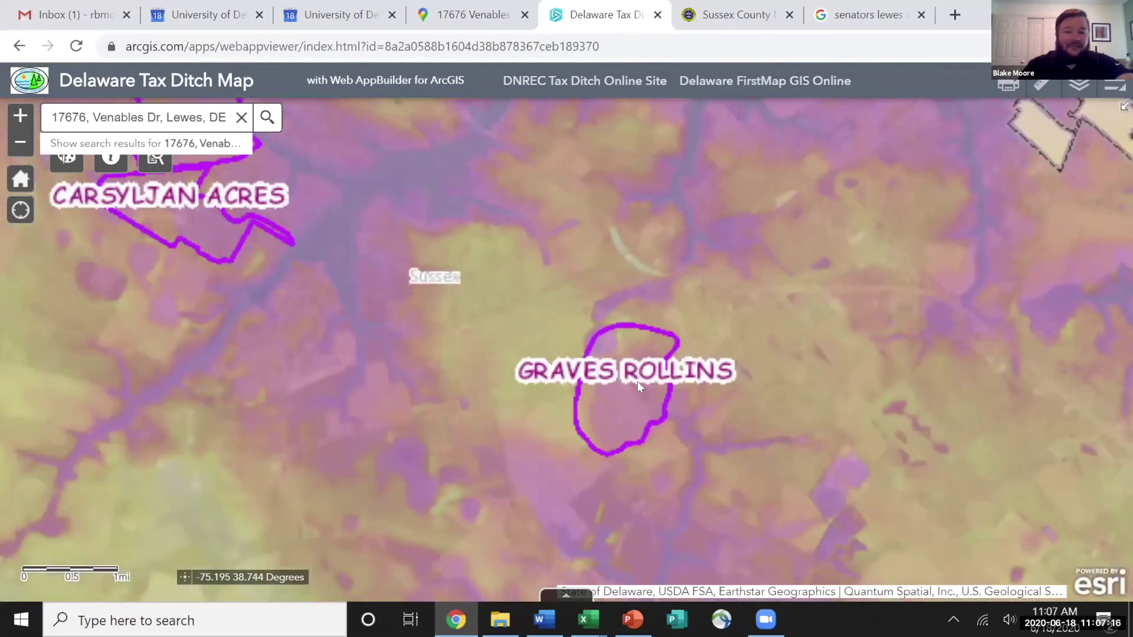
left_click_drag(886, 296, 667, 339)
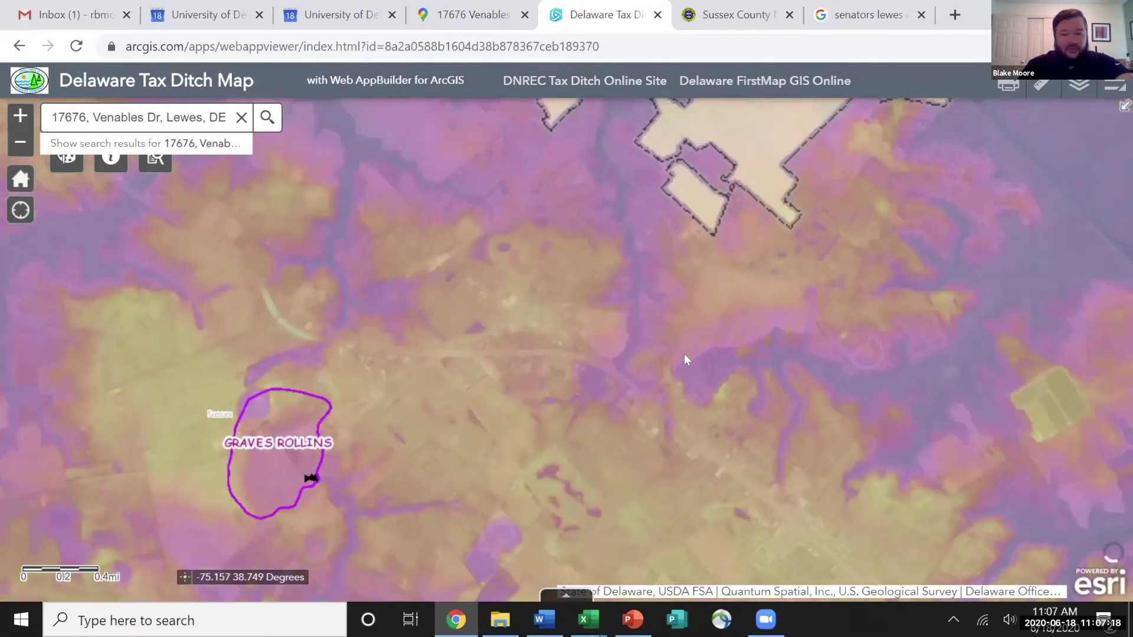
scroll(859, 324, "down", 1)
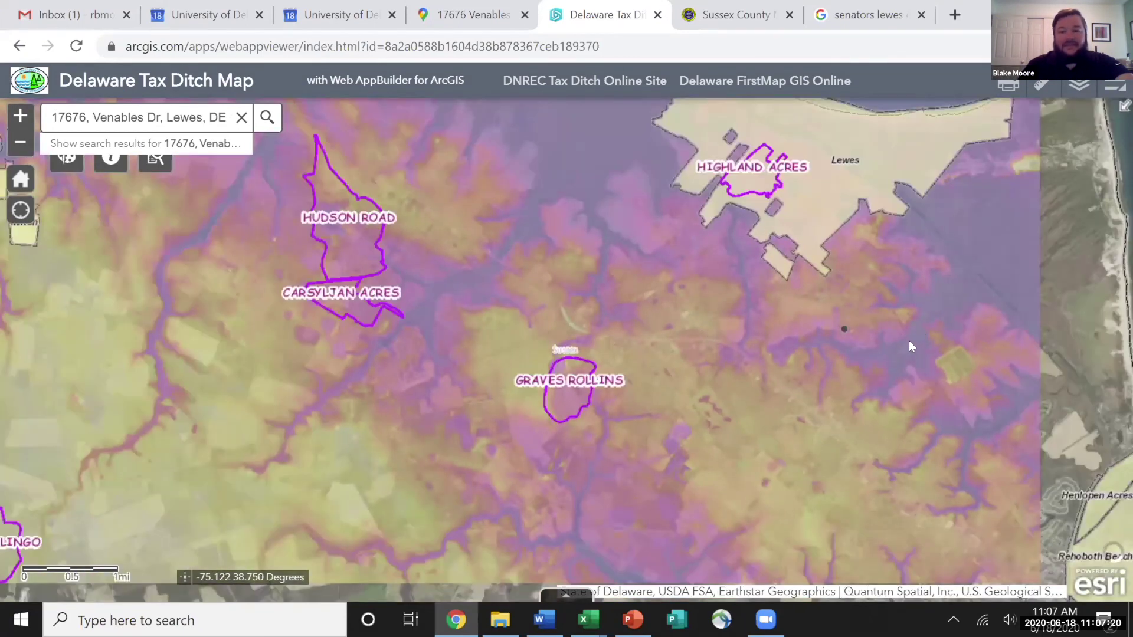
scroll(894, 364, "up", 1)
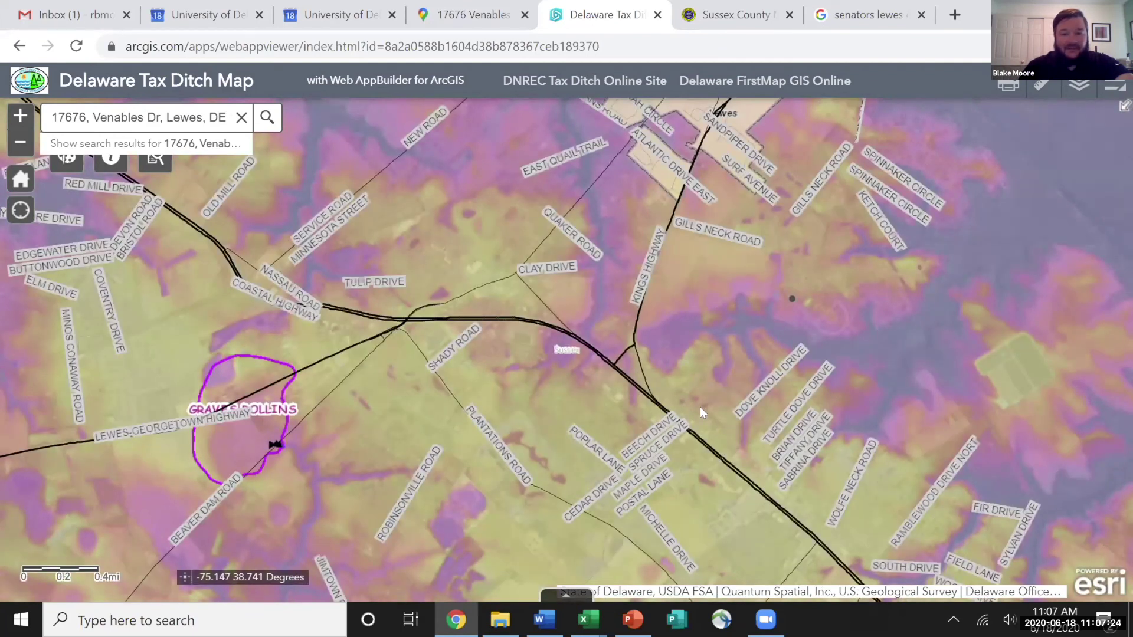
scroll(496, 301, "up", 1)
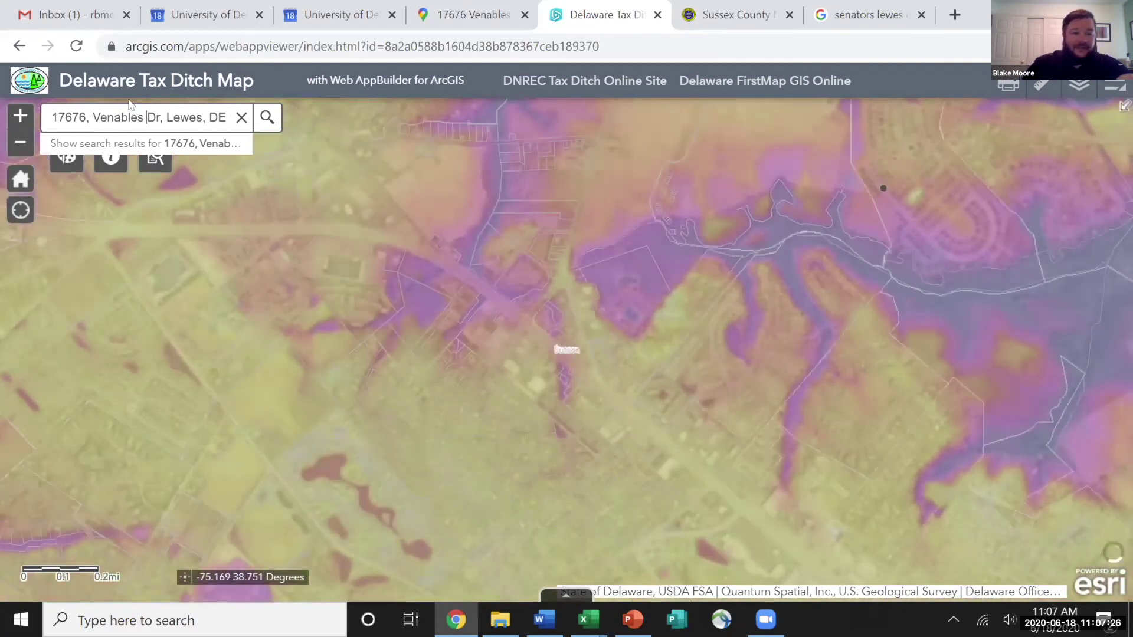
Step: Search again for the property address already entered, show its surrounding neighborhood and ponds, and dismiss the search result
key("Return")
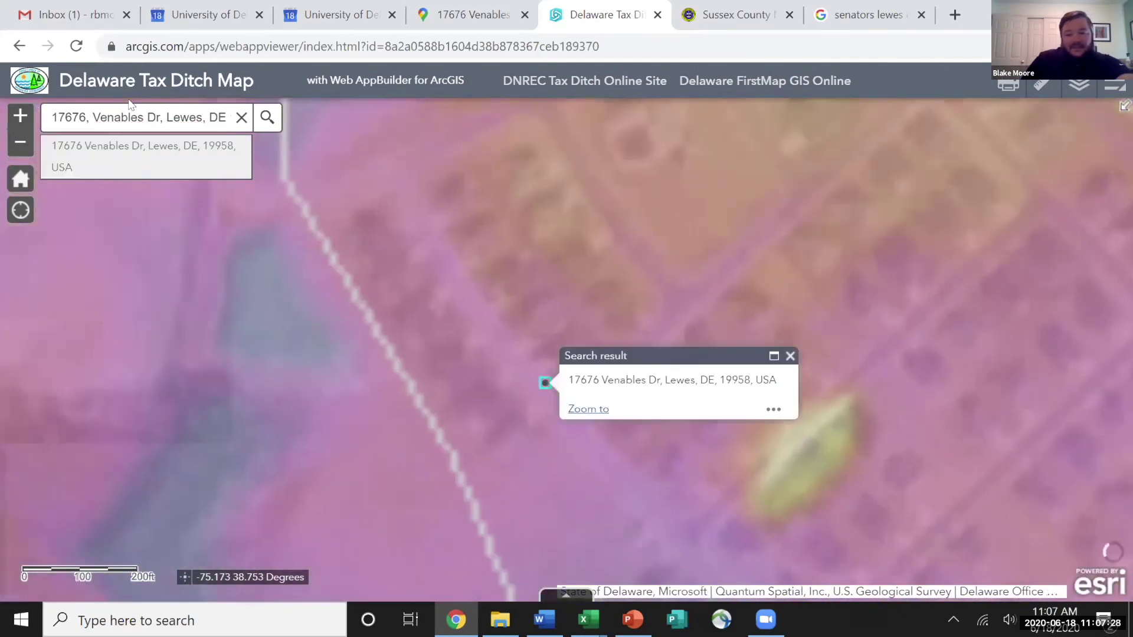
key("Return")
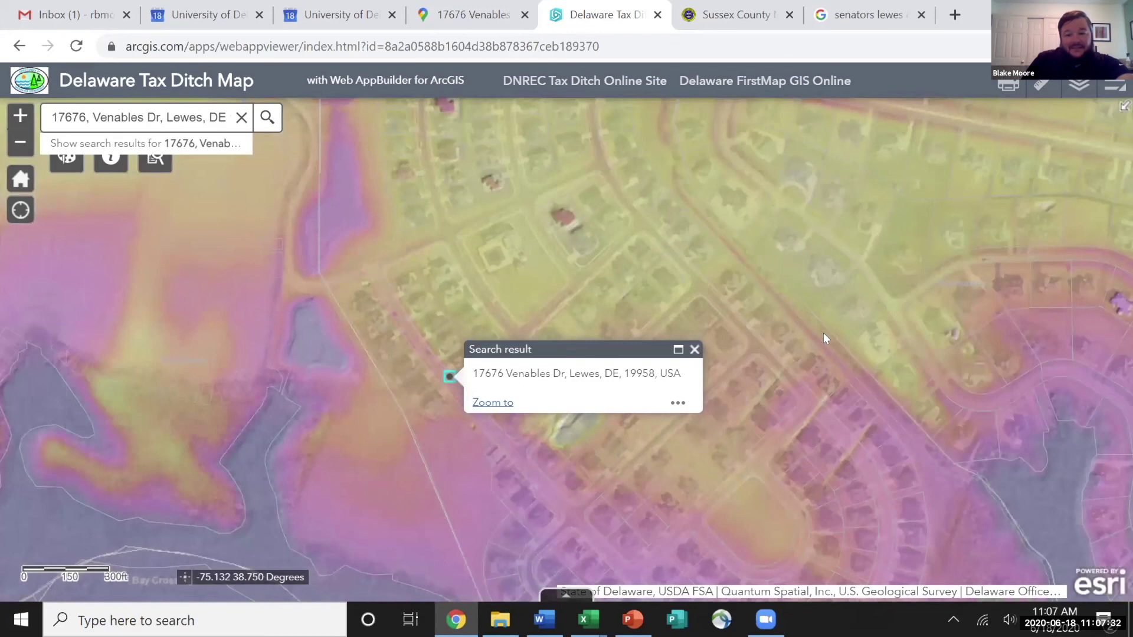
left_click_drag(711, 249, 571, 362)
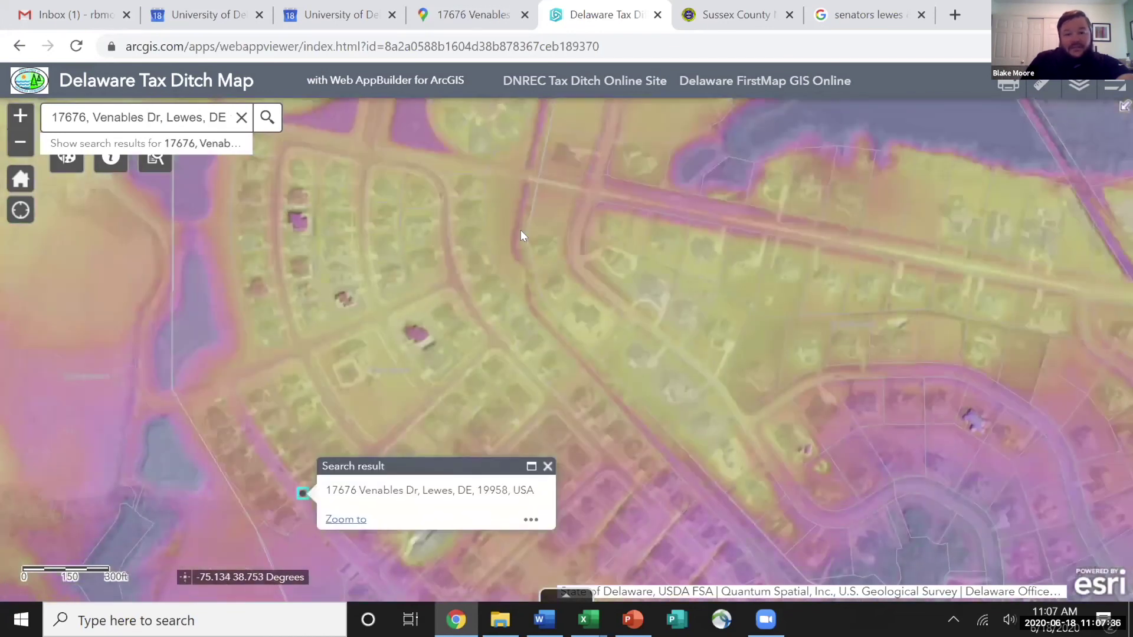
scroll(521, 230, "down", 1)
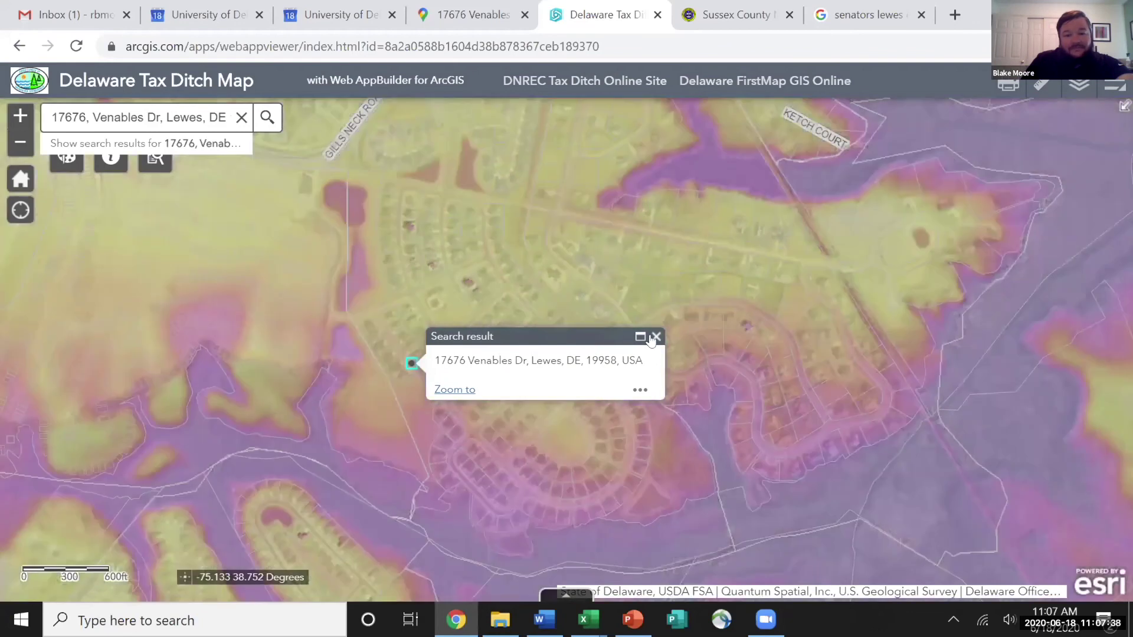
left_click(655, 337)
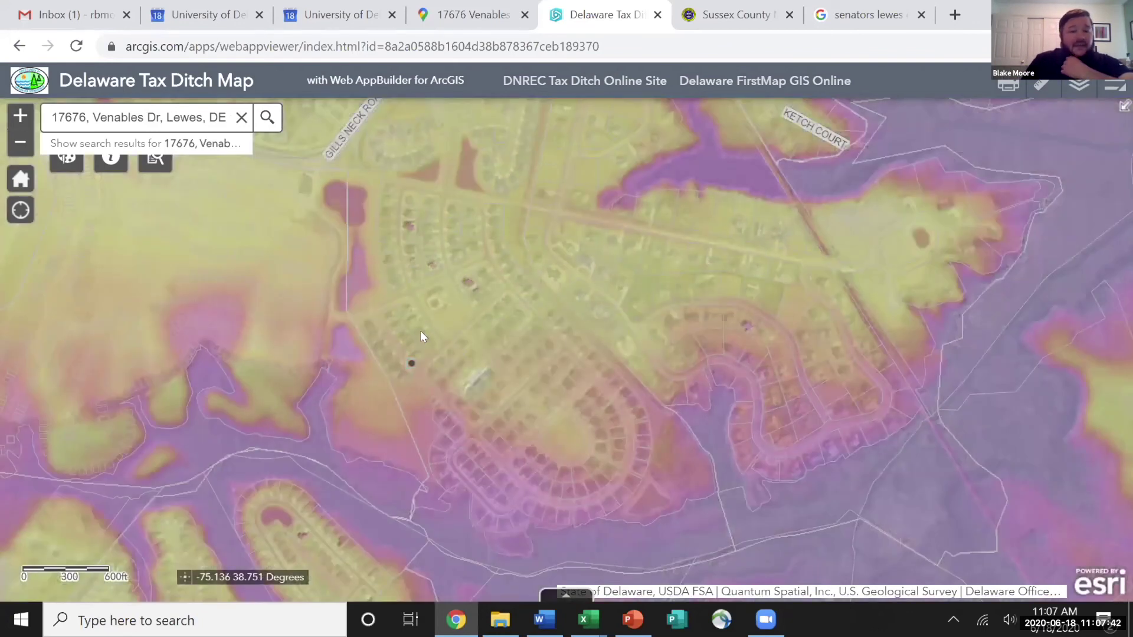
left_click_drag(438, 299, 590, 313)
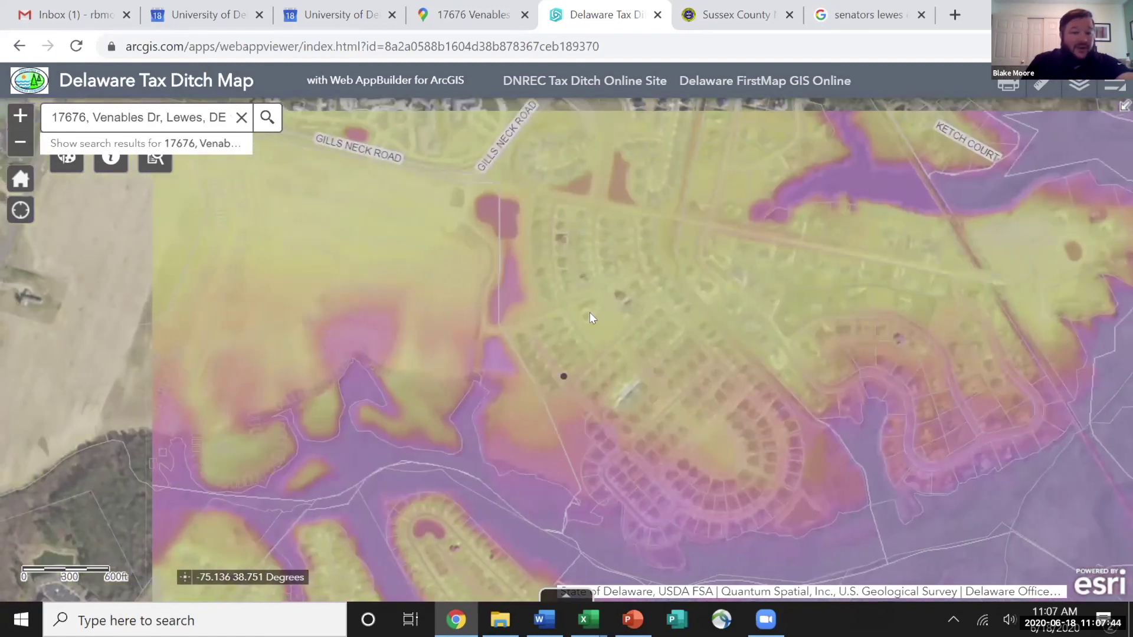